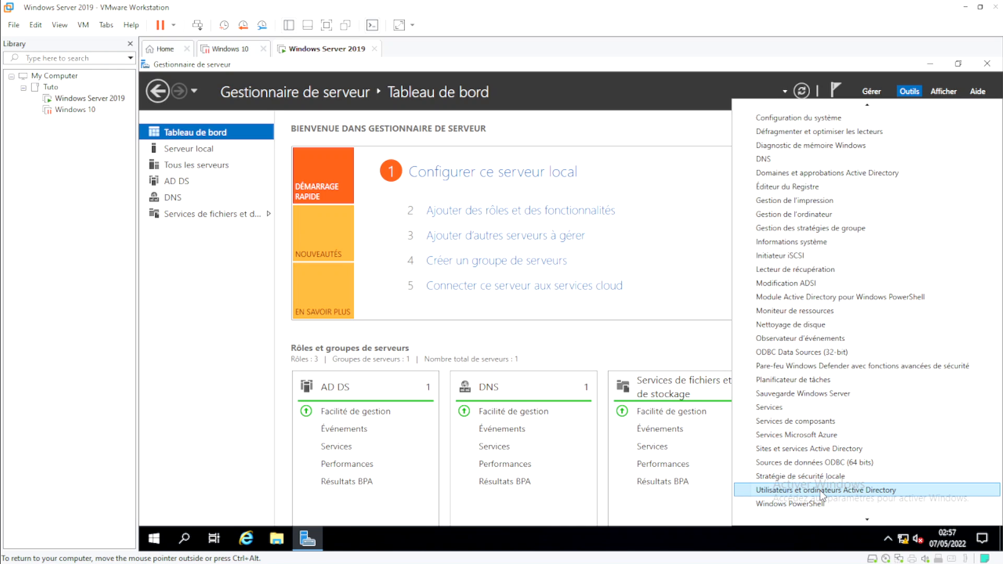
# Step: Open Active Directory Users and Computers and browse Builtin, then the COMPTABLE OU
pyautogui.click(859, 491)
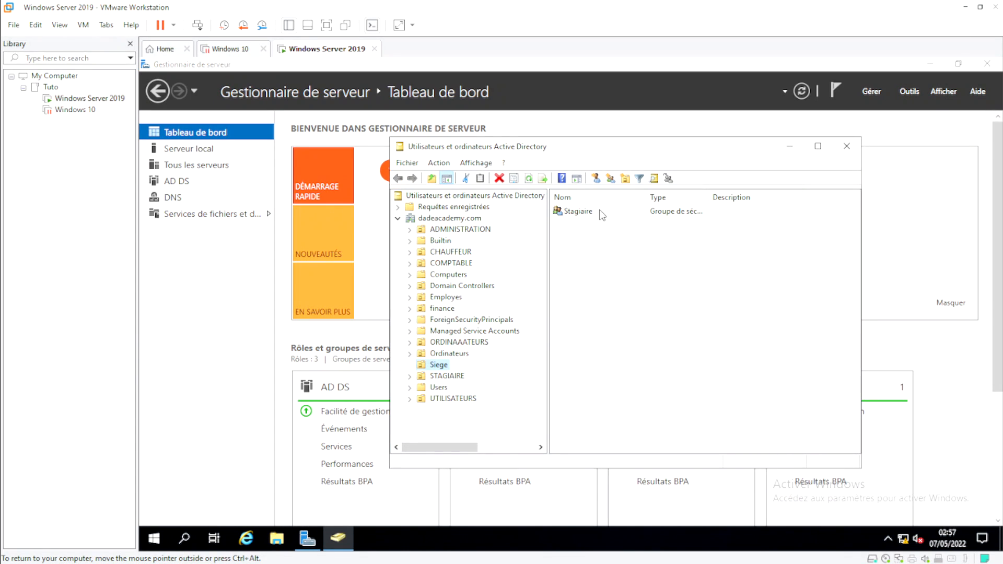
pyautogui.moveTo(607, 152); pyautogui.dragTo(458, 152)
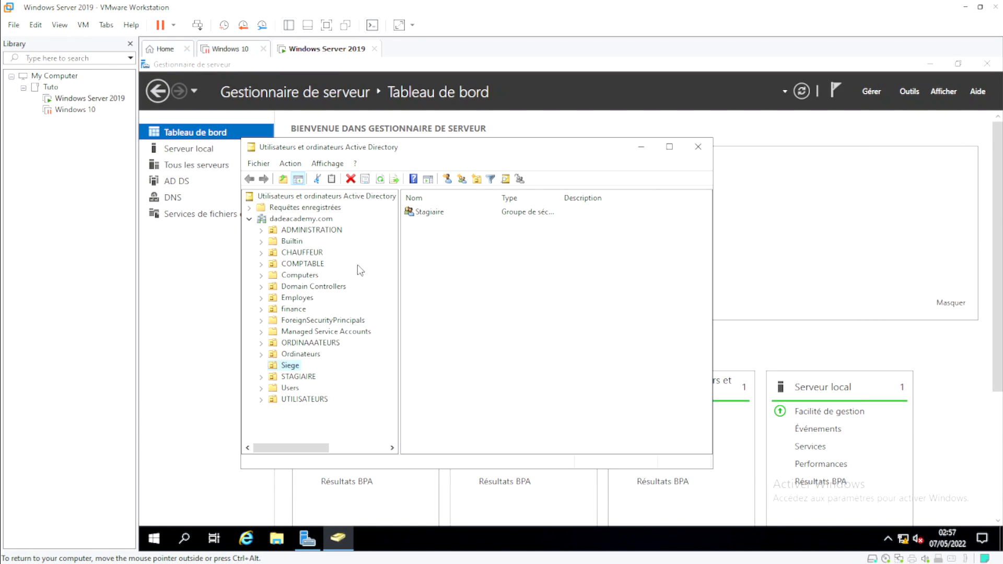
pyautogui.click(288, 241)
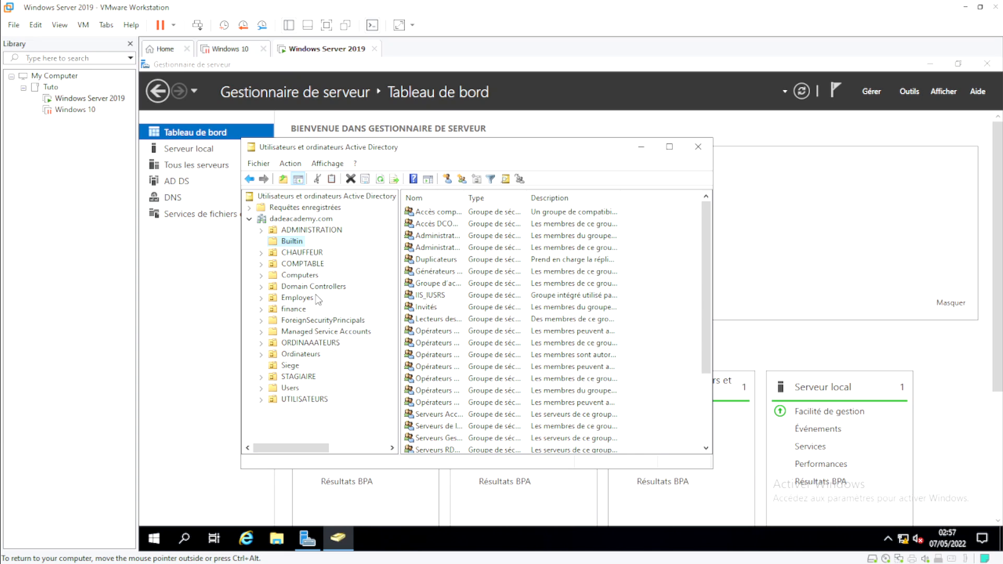
pyautogui.click(303, 265)
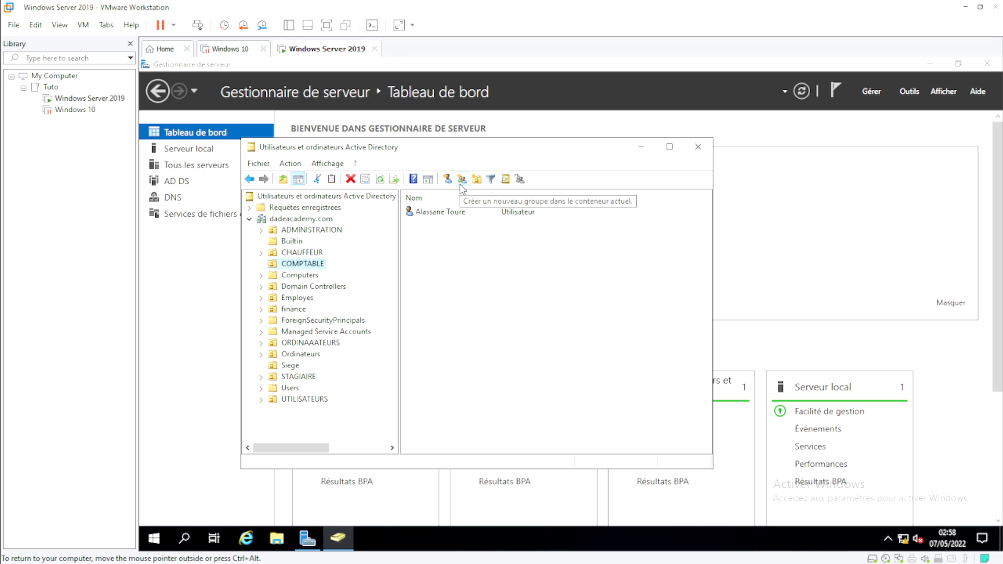
# Step: Start a new group in the COMPTABLE OU from the toolbar
pyautogui.rightClick(309, 264)
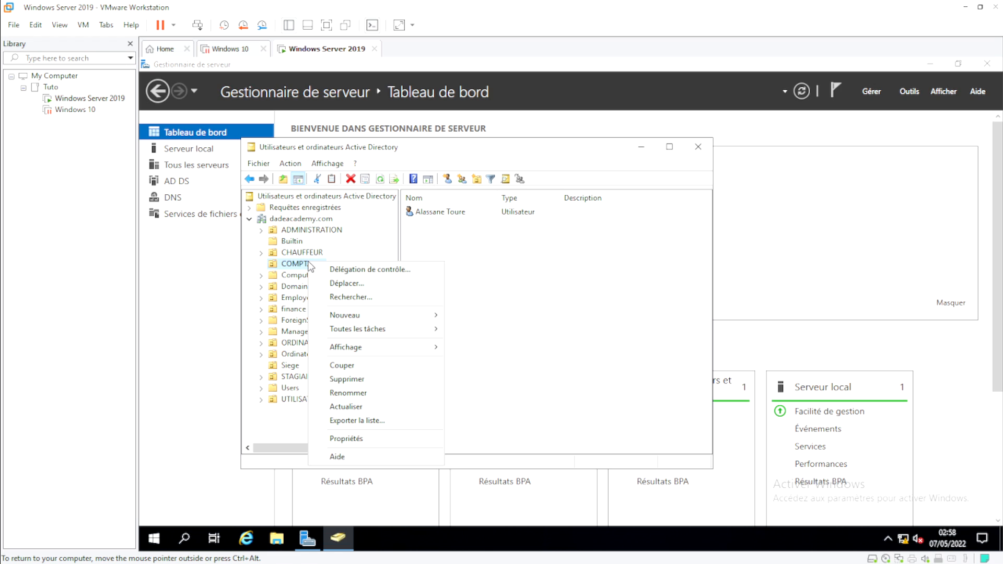
pyautogui.moveTo(420, 320)
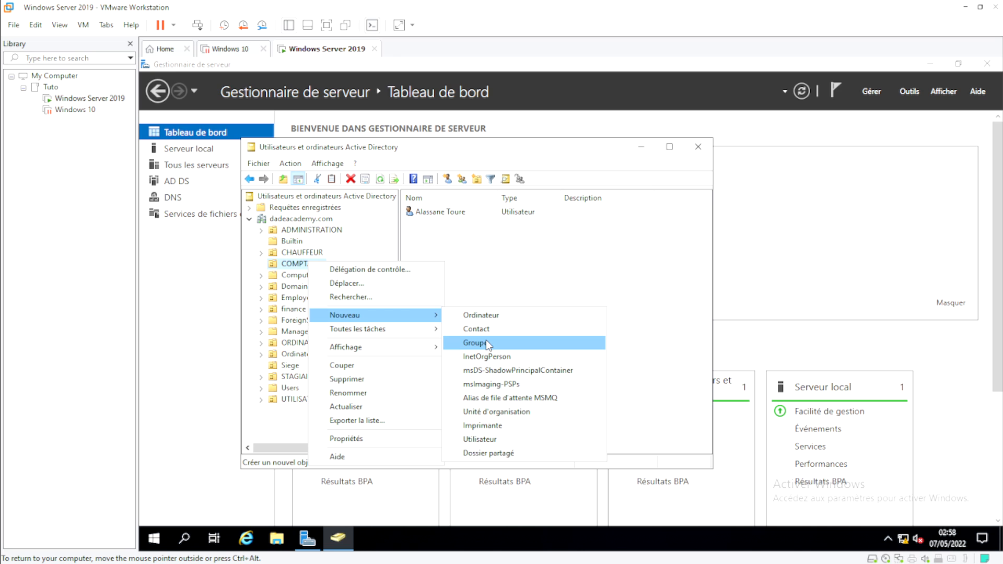
pyautogui.click(556, 271)
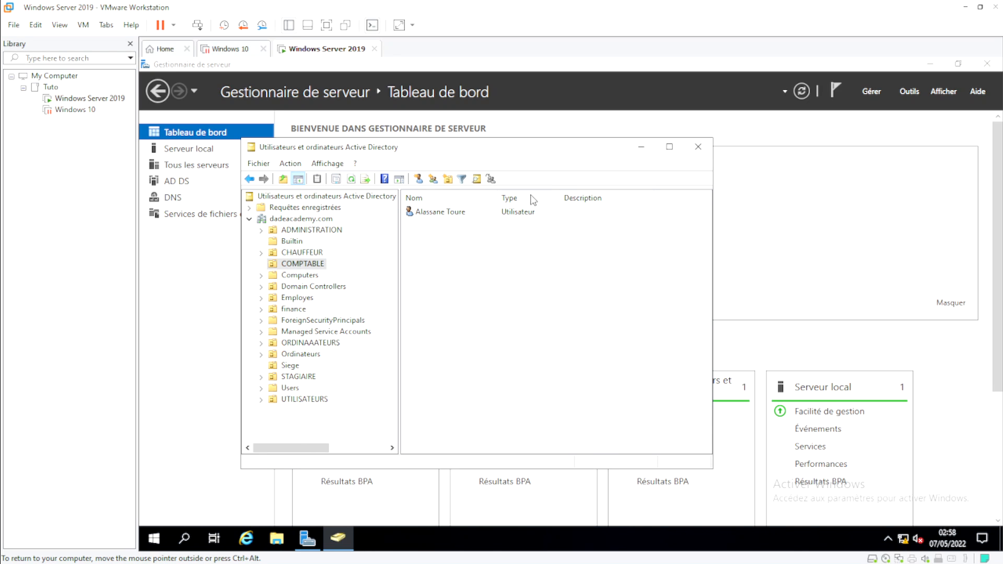
pyautogui.click(447, 180)
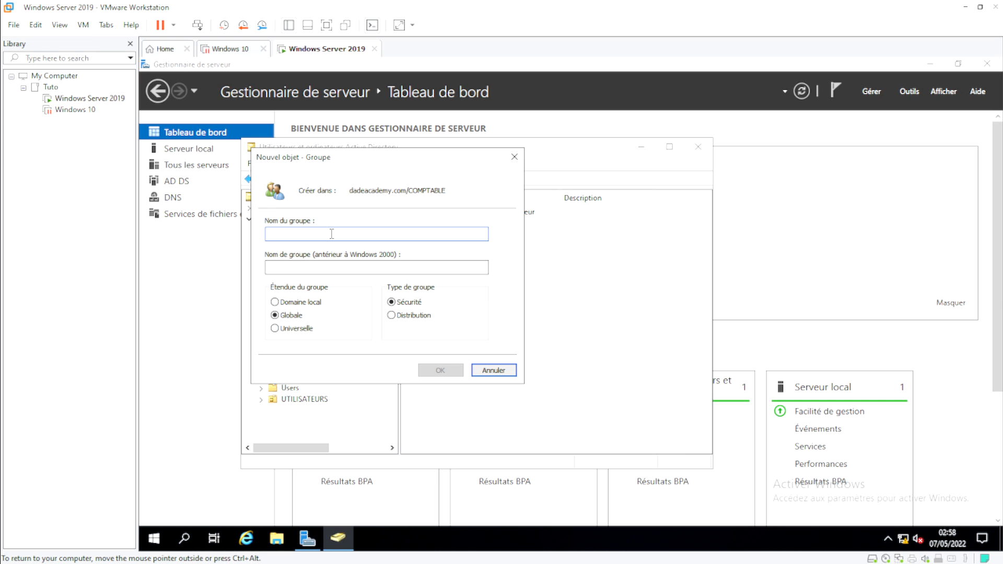
pyautogui.moveTo(360, 159); pyautogui.dragTo(438, 193)
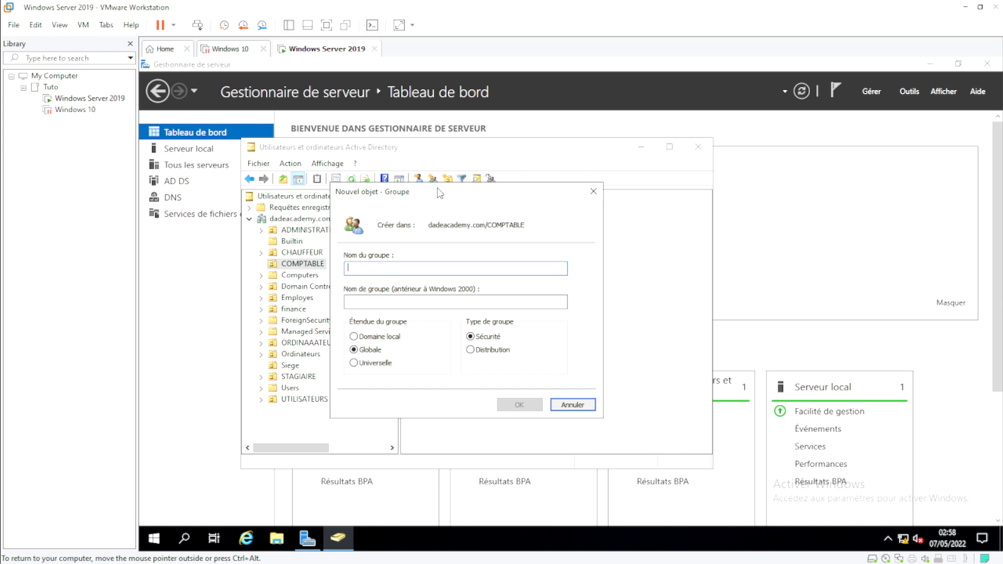
# Step: Name the group 'Informaticien', keep Global scope and Security type, and create it
pyautogui.write('IN')
pyautogui.press('BackSpace')
pyautogui.press('BackSpace')
pyautogui.write('INfo')
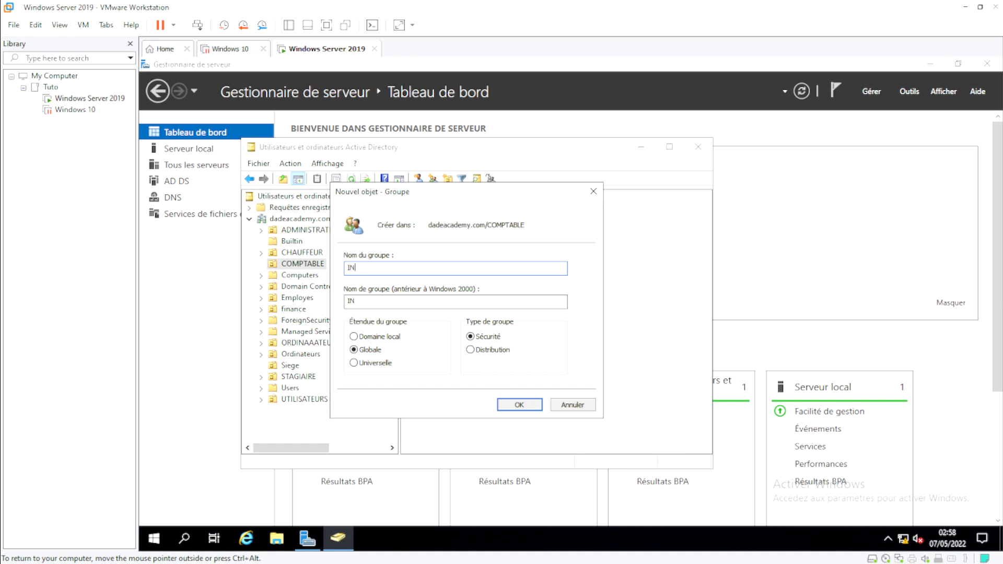
pyautogui.press('BackSpace')
pyautogui.press('BackSpace')
pyautogui.write('nformaticie')
pyautogui.moveTo(443, 225); pyautogui.dragTo(489, 223)
pyautogui.click(431, 225)
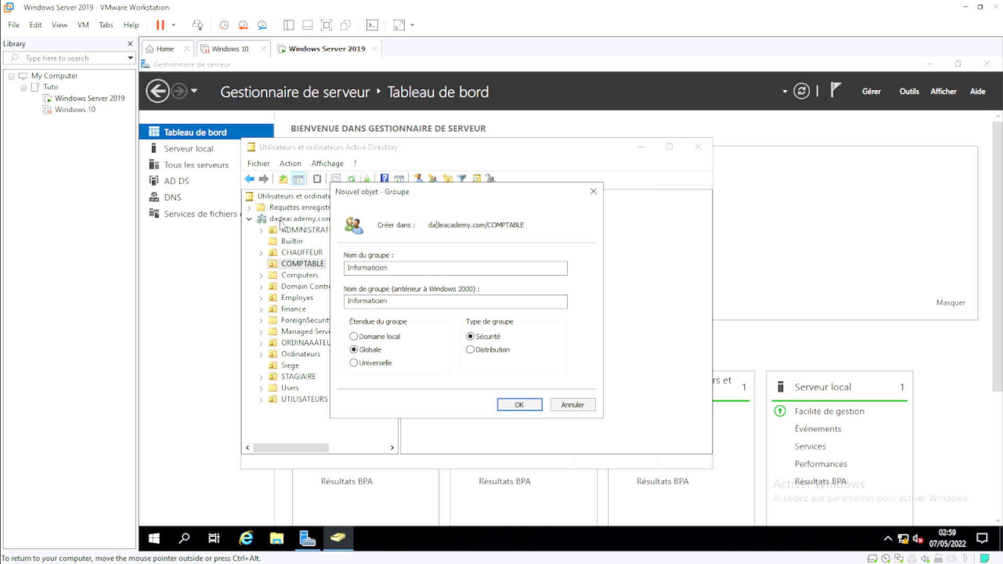
pyautogui.click(531, 406)
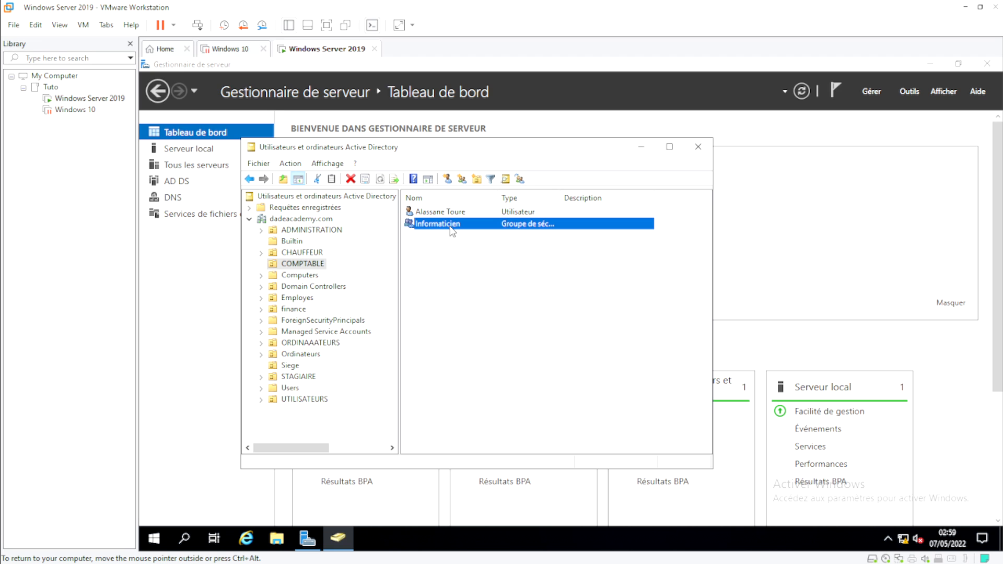
# Step: Open the Informaticien group's properties on its General page
pyautogui.click(474, 272)
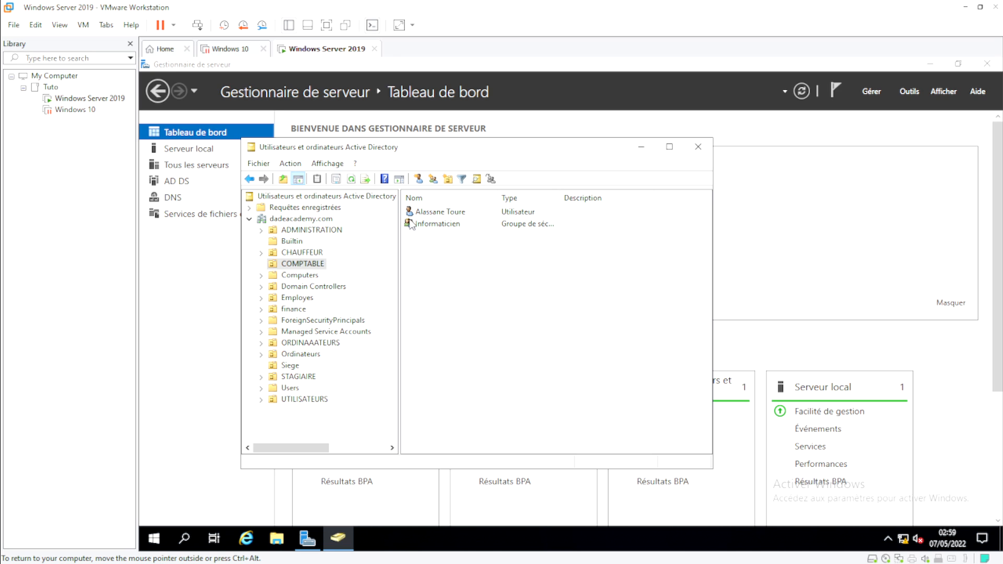
pyautogui.click(447, 228)
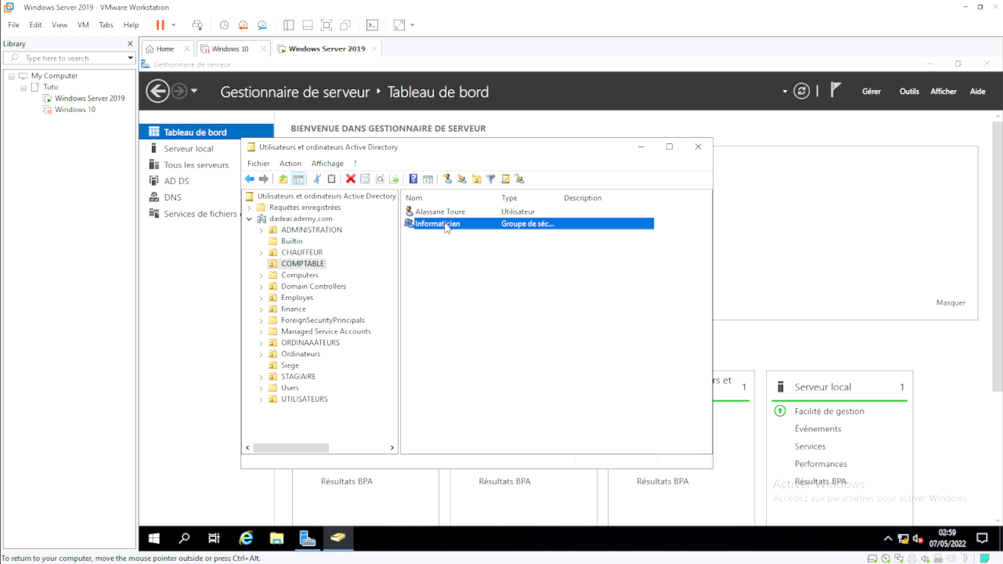
pyautogui.doubleClick(446, 225)
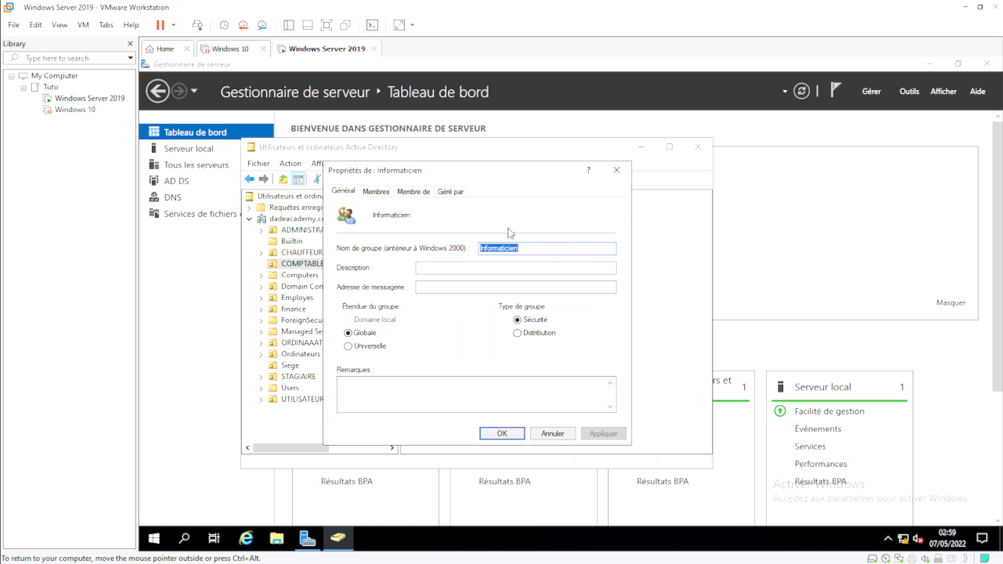
pyautogui.click(472, 270)
pyautogui.click(460, 287)
pyautogui.click(442, 286)
# Step: Browse the Membres and Membre de tabs, ending on the empty member list
pyautogui.click(382, 192)
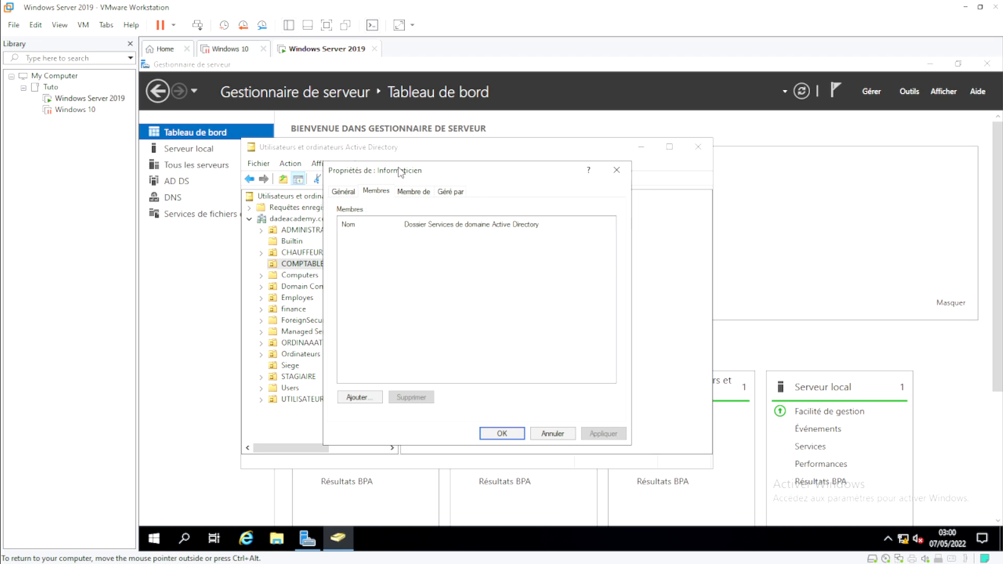
pyautogui.click(401, 194)
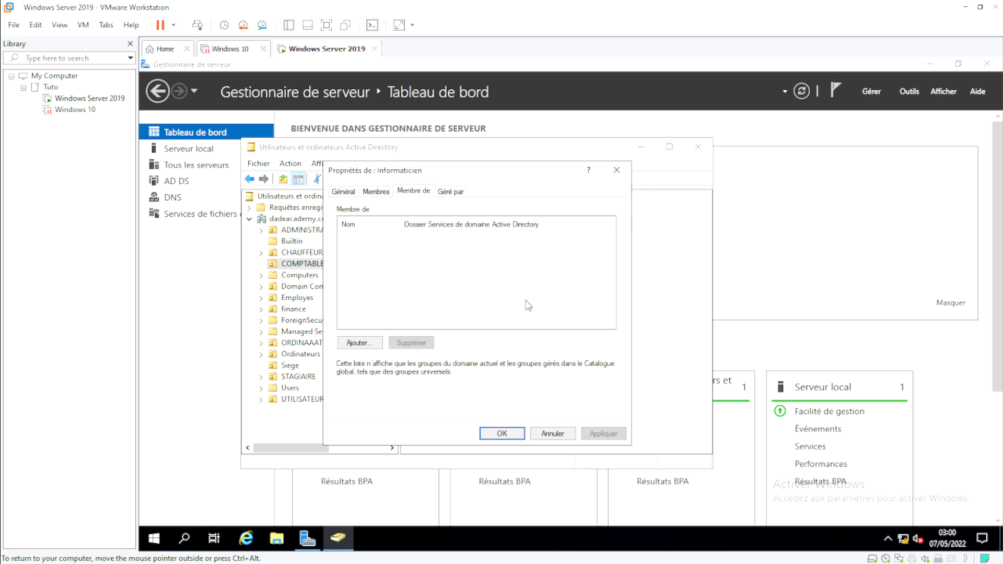
pyautogui.click(339, 192)
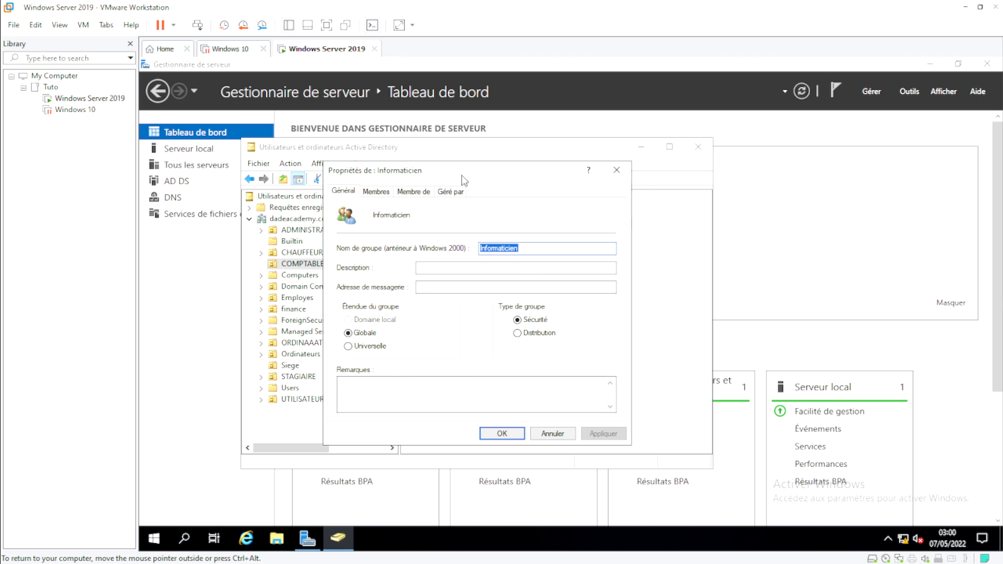
pyautogui.moveTo(463, 178); pyautogui.dragTo(506, 194)
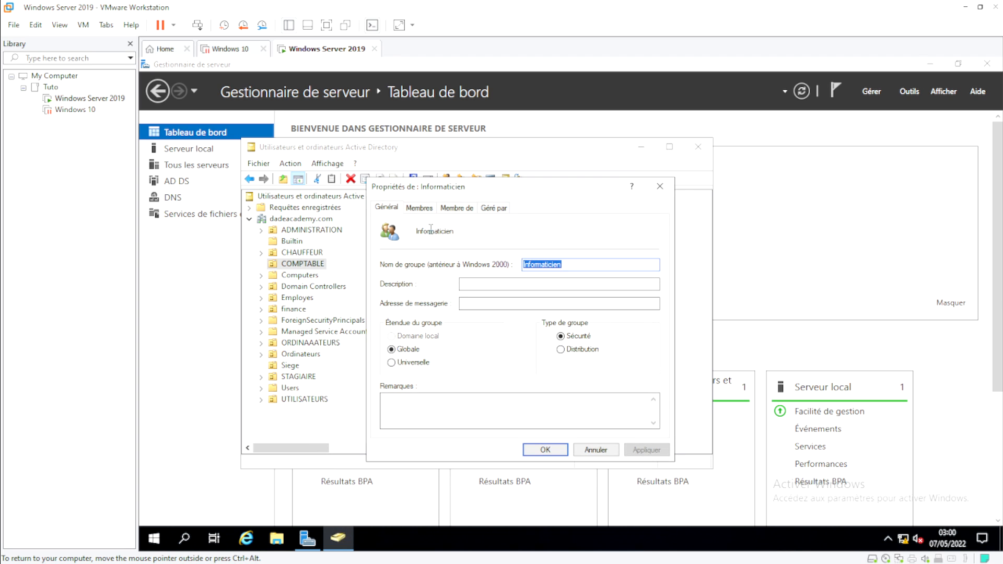
pyautogui.click(420, 208)
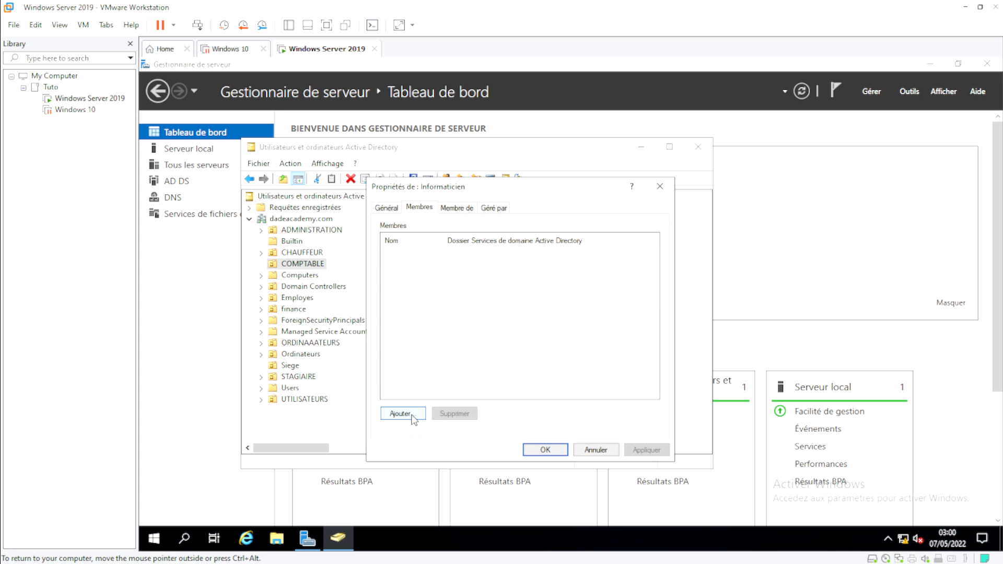
# Step: Start adding members, include other objects in the object types, and open Locations
pyautogui.click(412, 415)
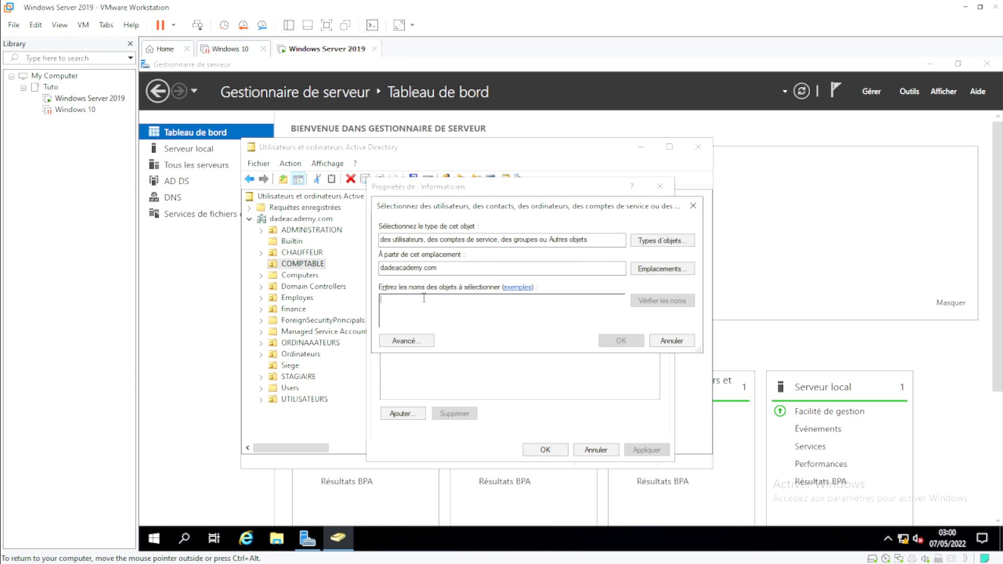
pyautogui.click(662, 242)
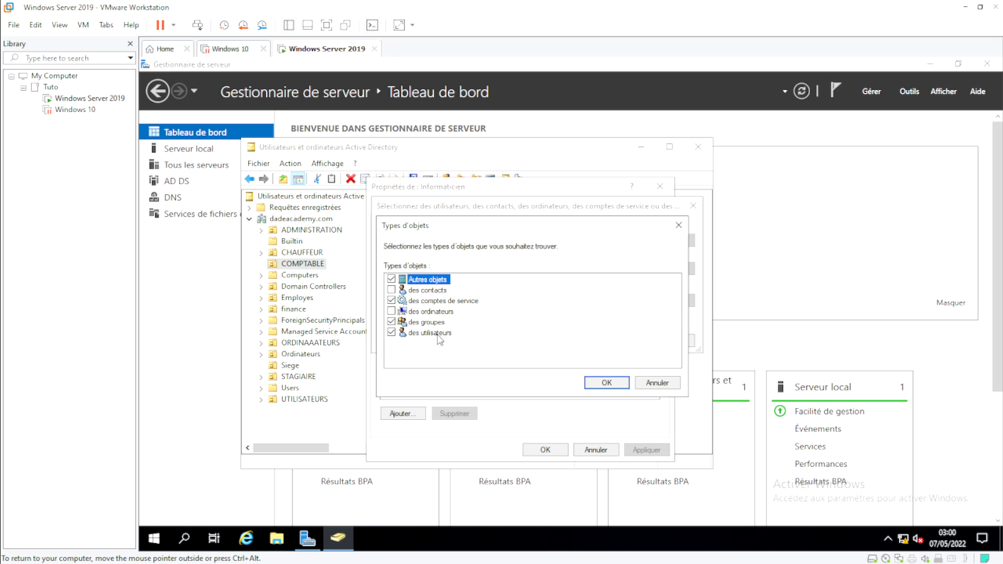
pyautogui.click(606, 383)
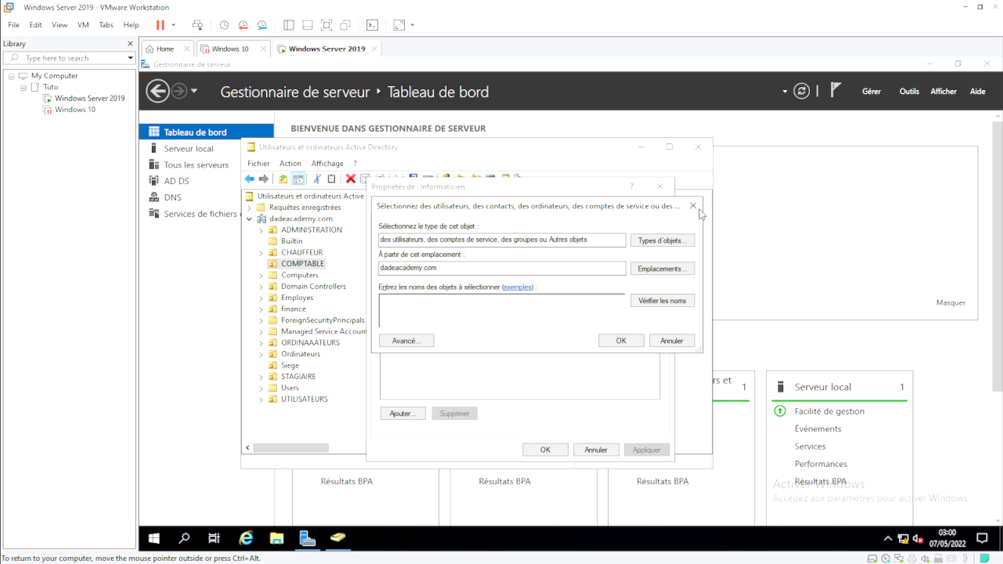
pyautogui.click(646, 269)
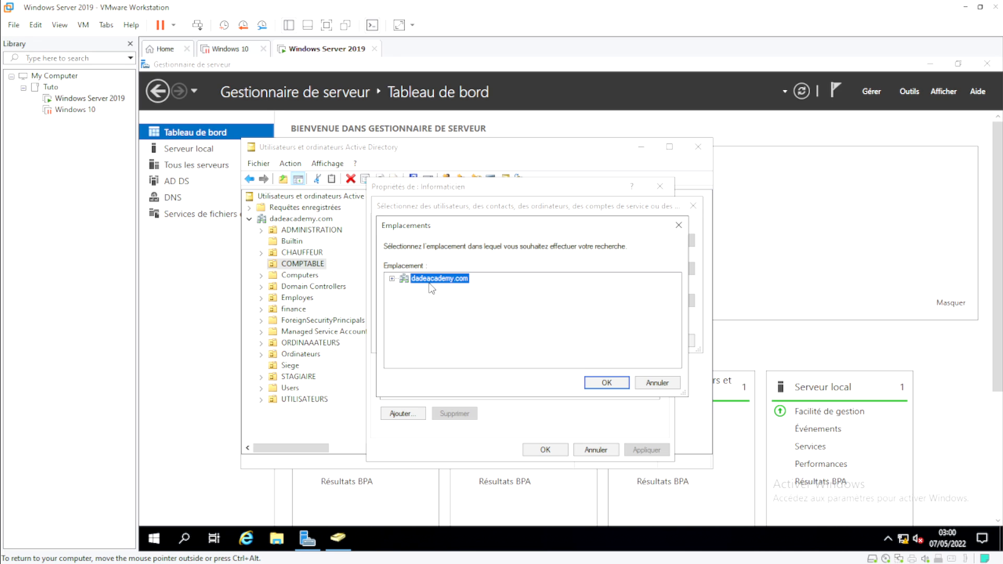
# Step: Search the whole dadeacademy.com domain and add the resolved COMPTABLE user as a member
pyautogui.click(392, 278)
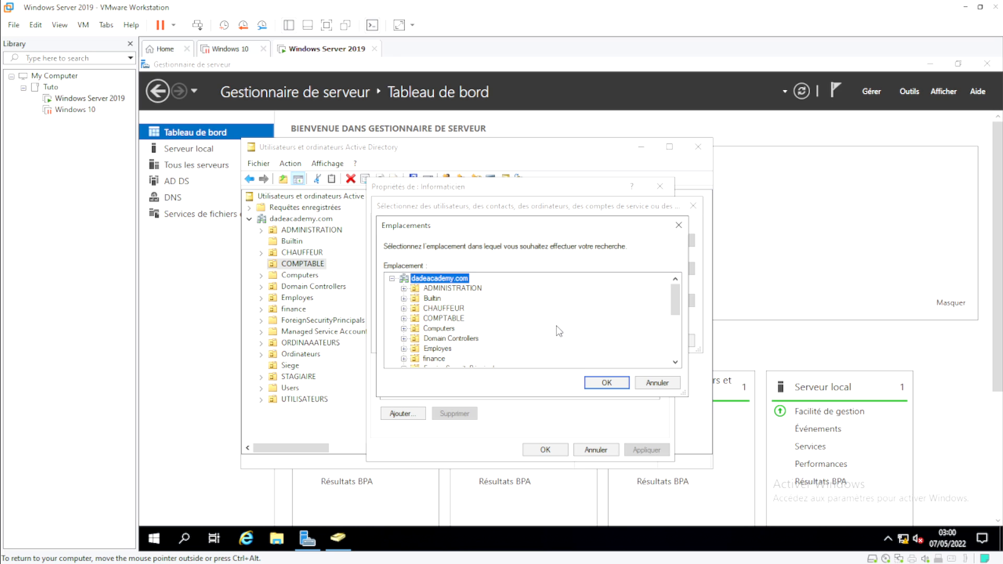
pyautogui.click(433, 289)
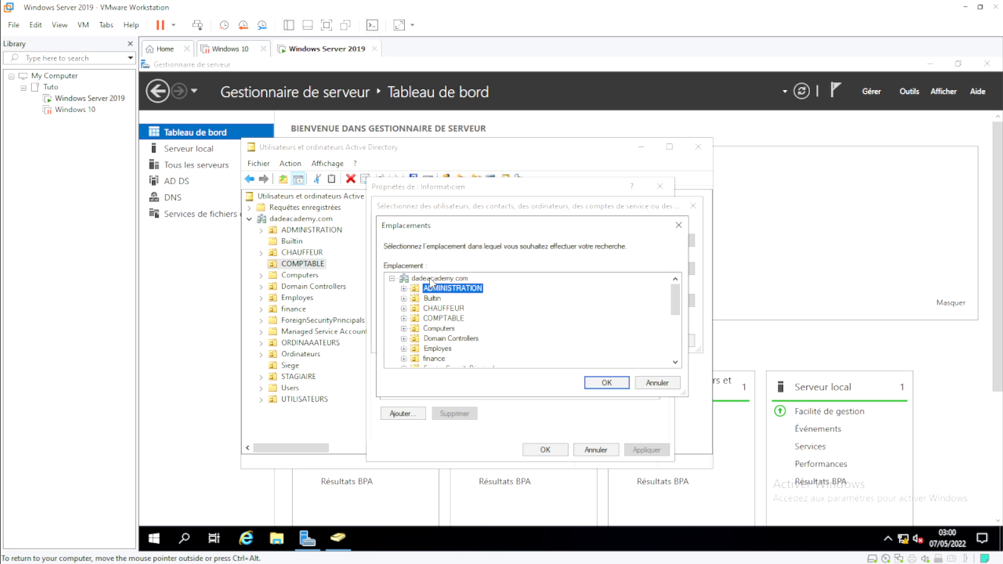
pyautogui.click(429, 278)
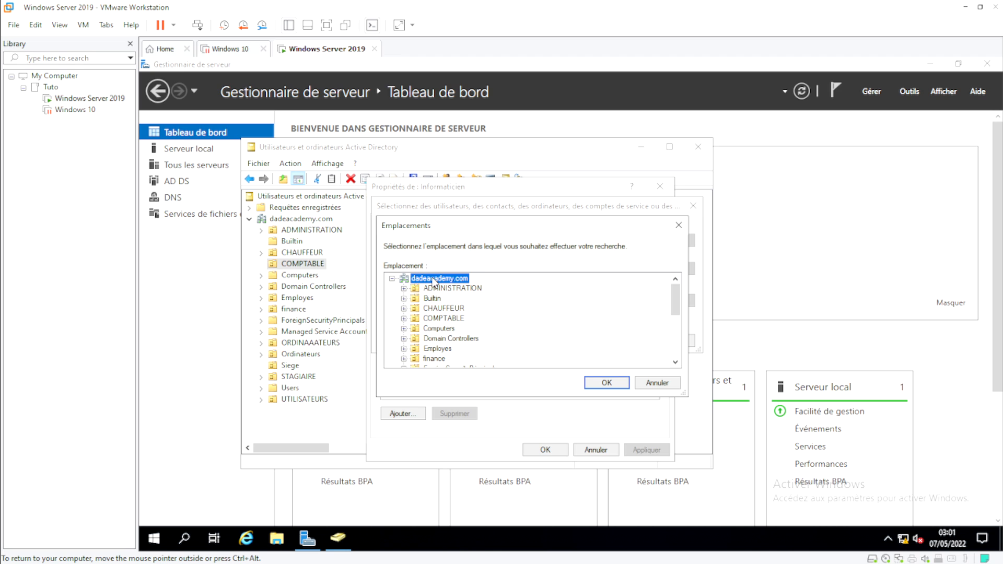
pyautogui.click(605, 384)
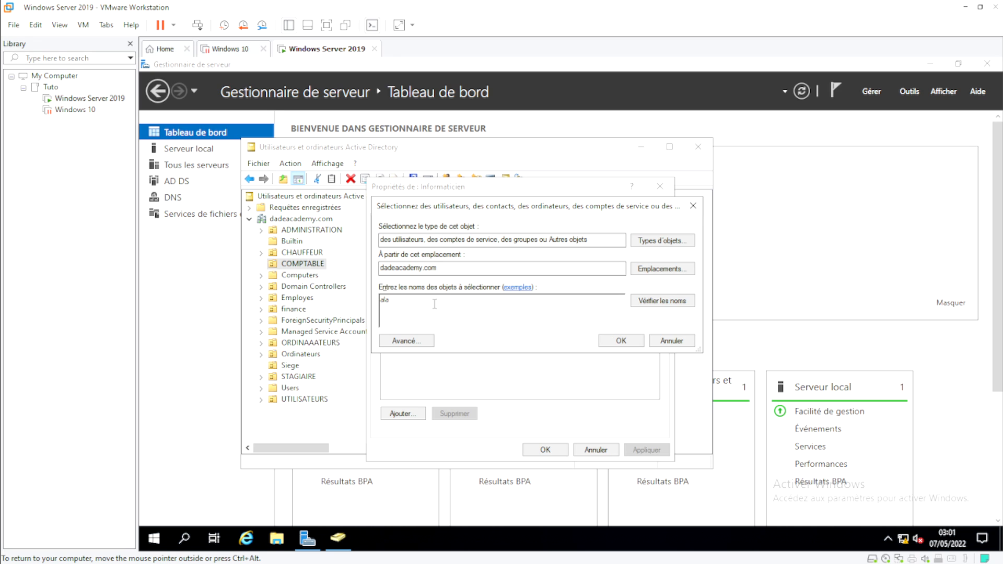
pyautogui.click(673, 305)
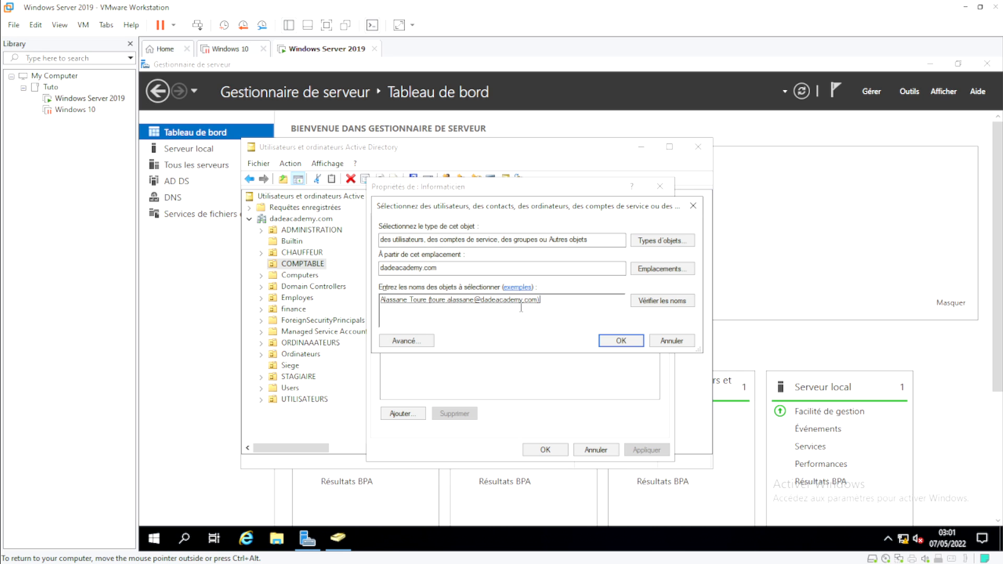
pyautogui.click(606, 343)
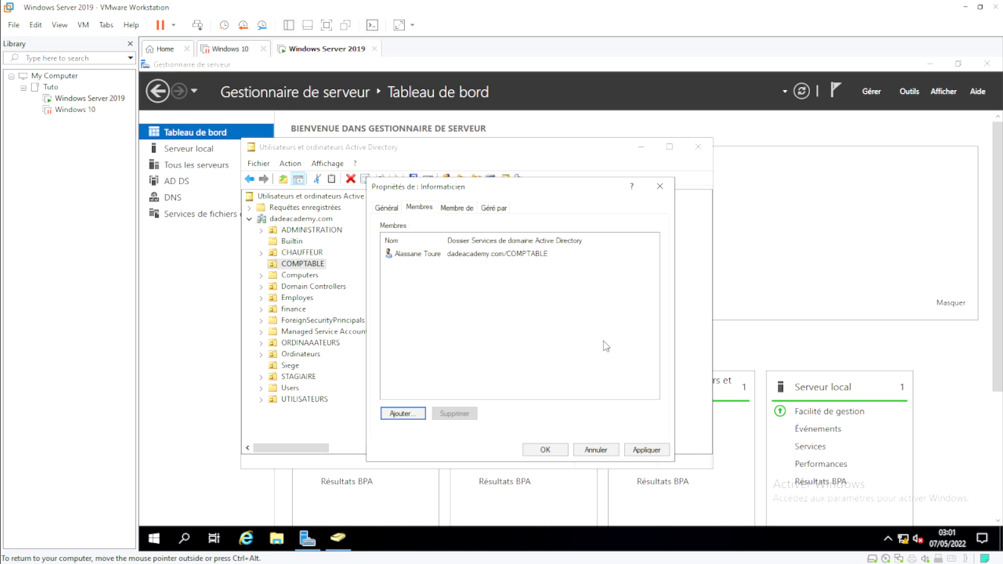
# Step: Inspect the new member's Address, Account, Profile and Telephones tabs, then close it
pyautogui.click(422, 255)
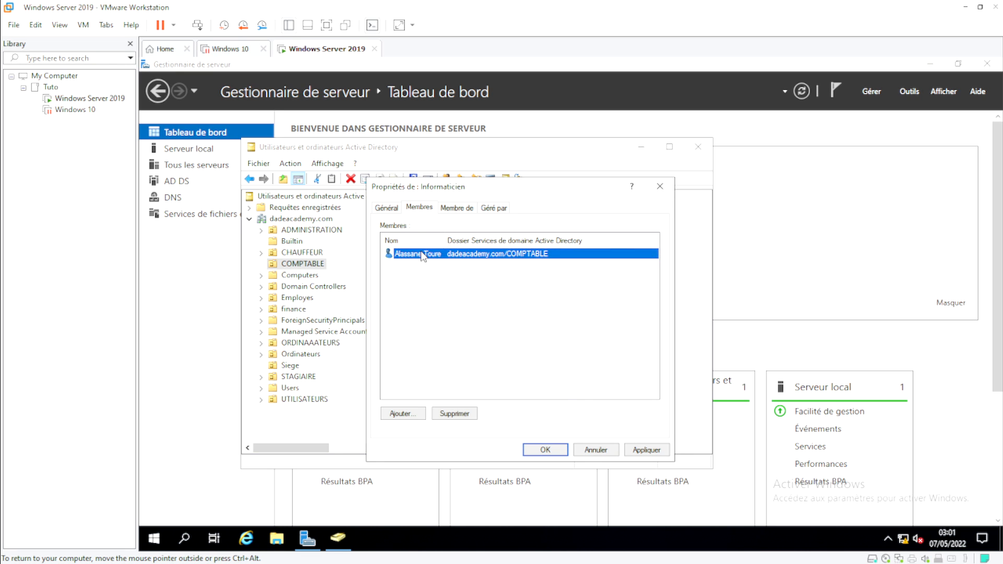
pyautogui.doubleClick(423, 255)
pyautogui.click(375, 202)
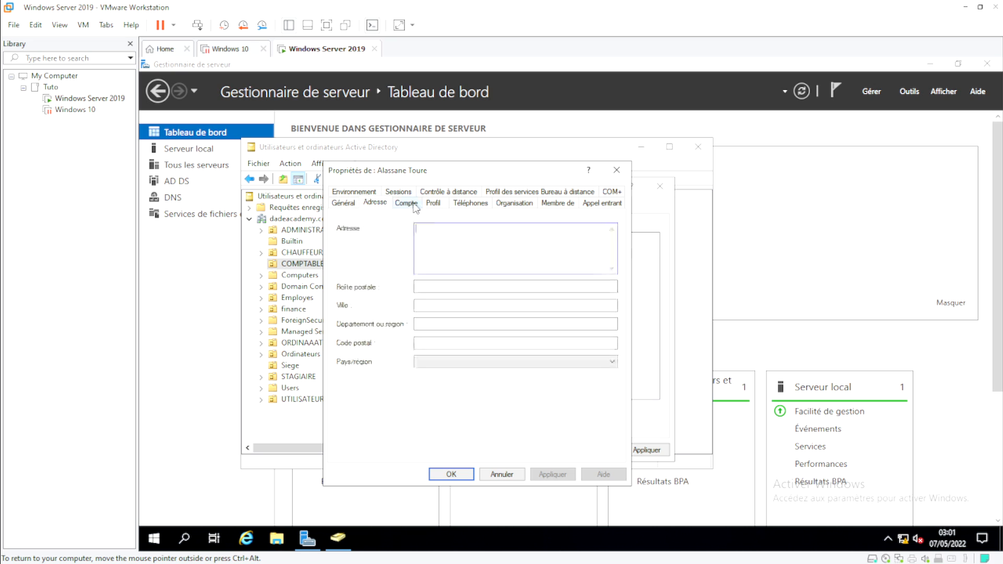
pyautogui.click(414, 205)
pyautogui.click(433, 203)
pyautogui.click(470, 203)
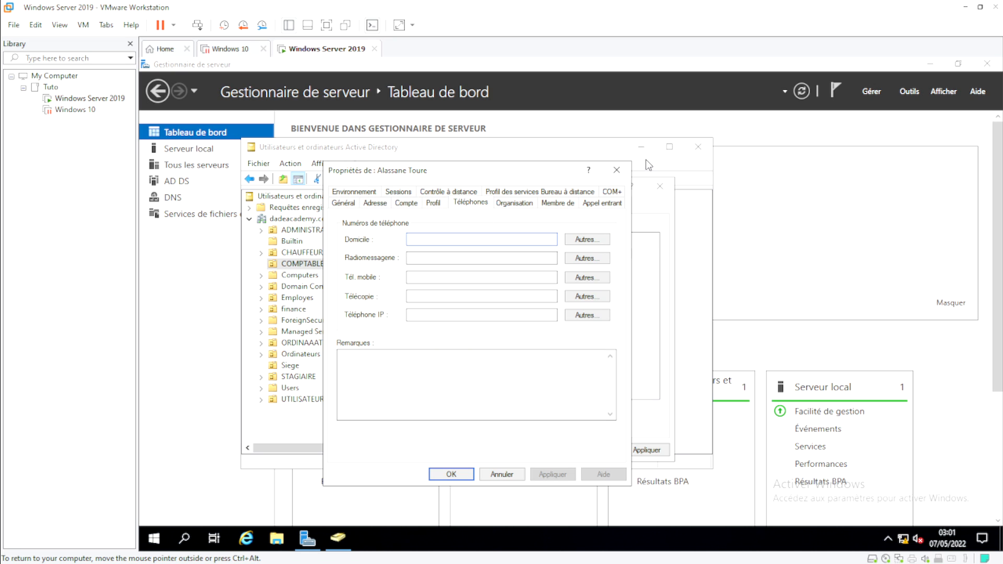
pyautogui.click(616, 171)
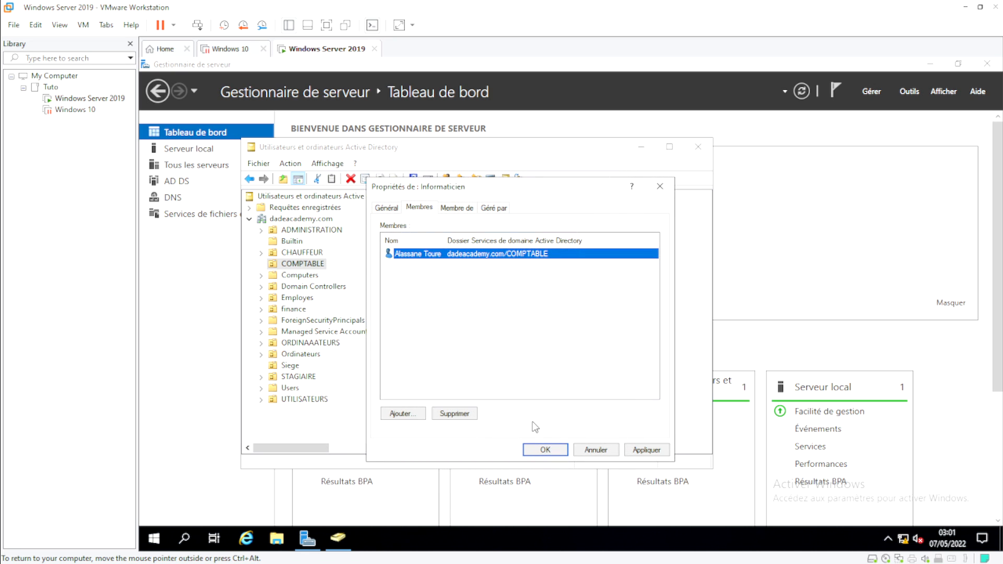
# Step: Apply the Informaticien group's membership changes
pyautogui.click(421, 414)
pyautogui.click(437, 292)
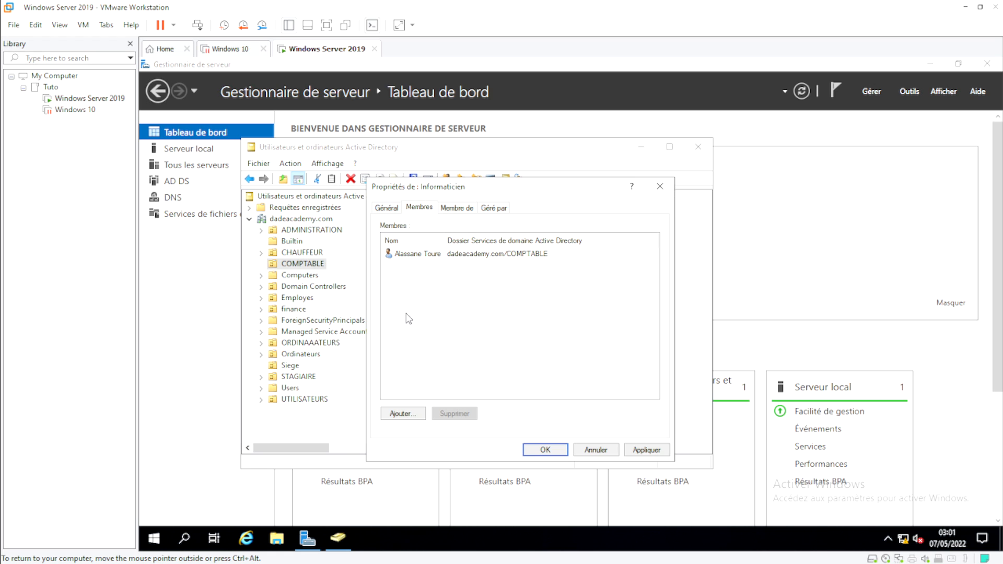
pyautogui.click(648, 451)
# Step: Close the group properties and start a new user in the CHAUFFEUR OU
pyautogui.click(548, 451)
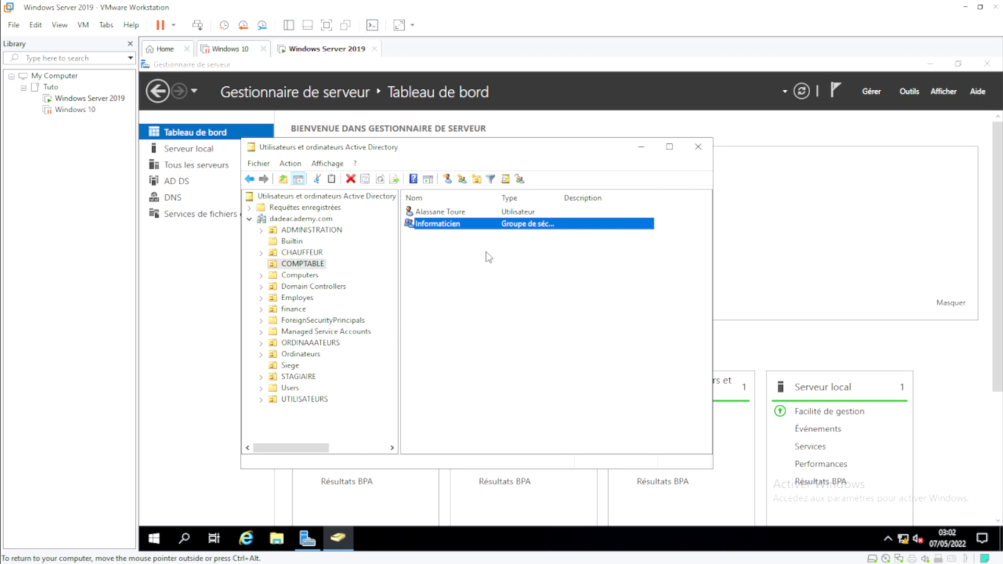
pyautogui.click(319, 253)
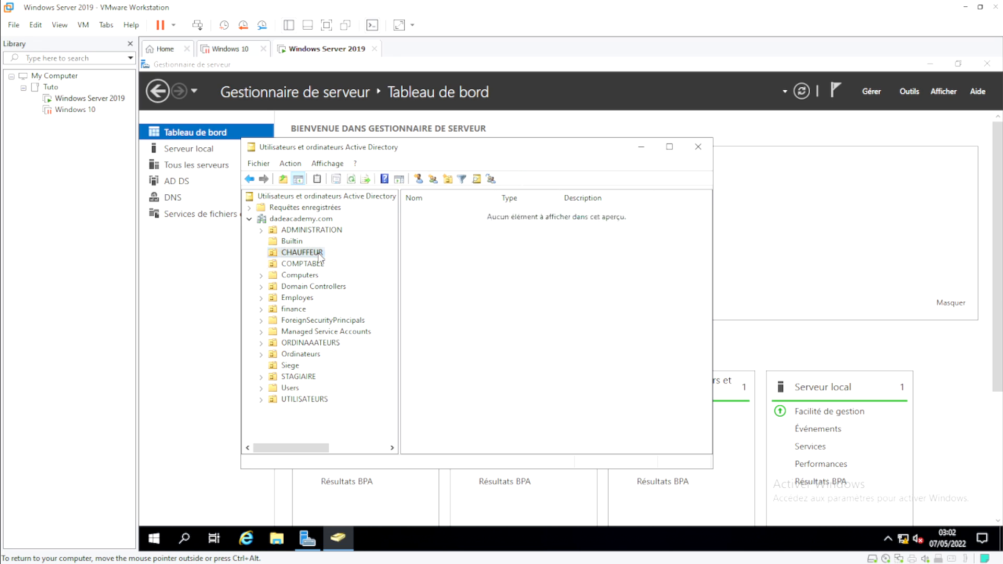
pyautogui.click(419, 180)
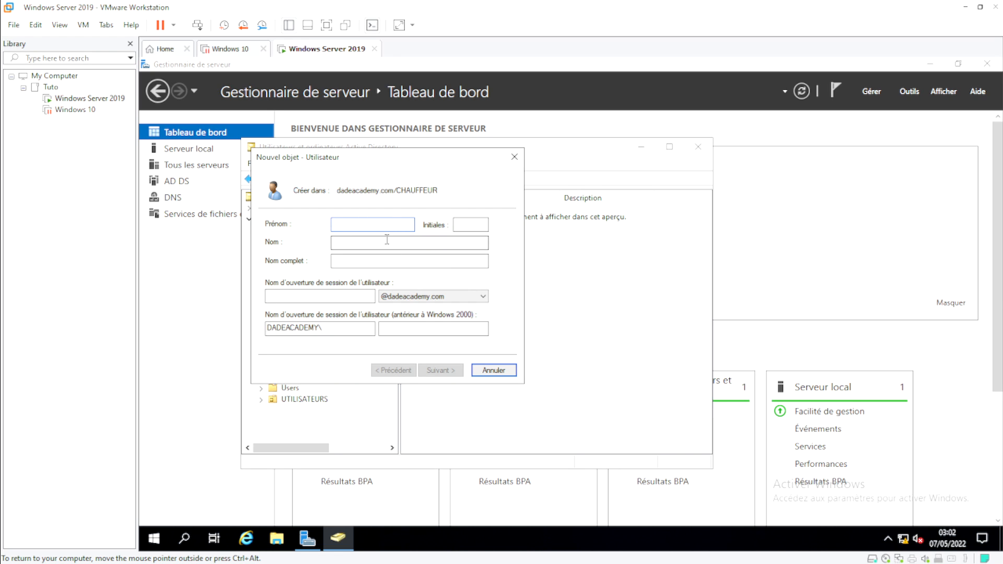
# Step: Enter the new user's first name, last name and logon name, then continue
pyautogui.press('Tab')
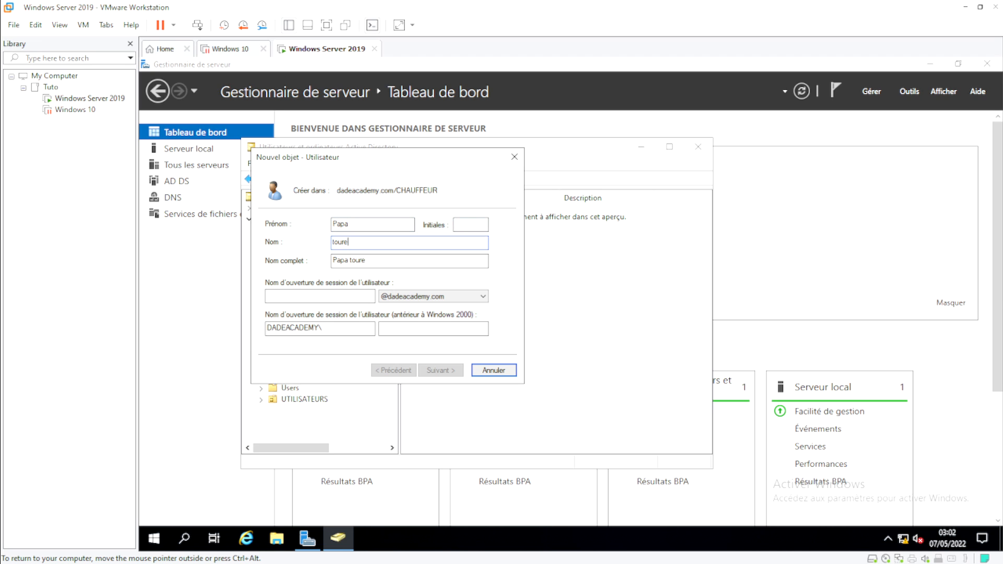
pyautogui.press('Tab')
pyautogui.press('Tab')
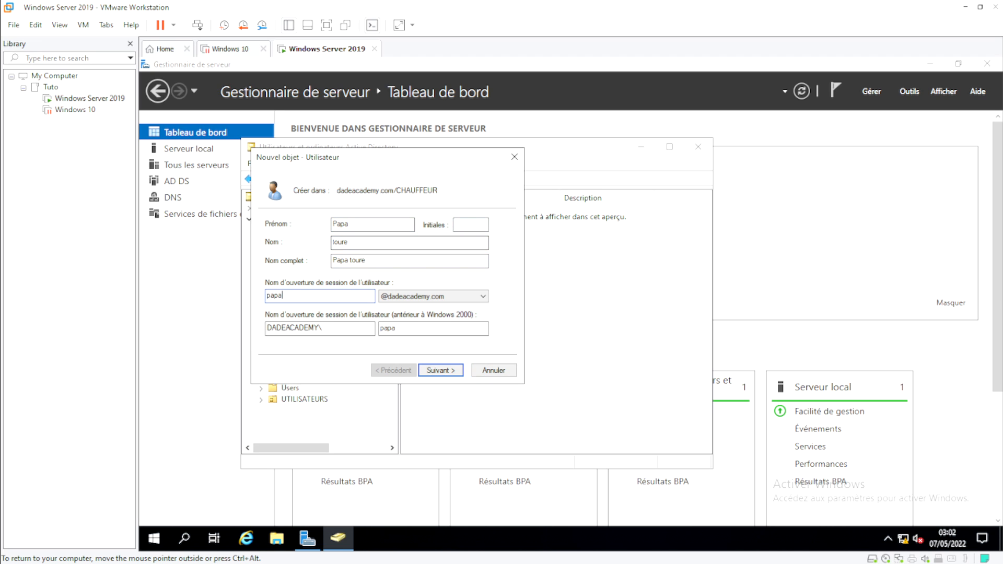
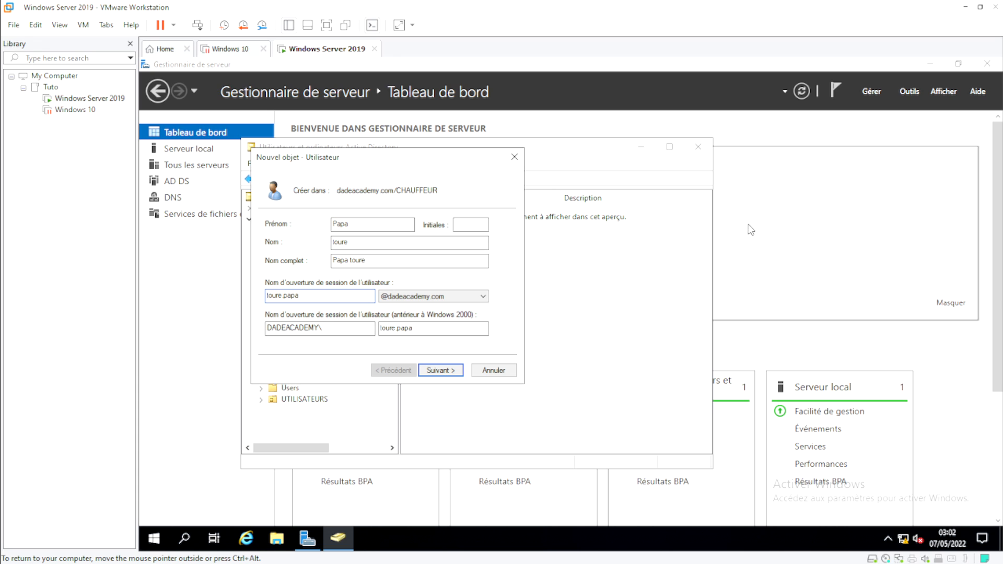
pyautogui.click(442, 370)
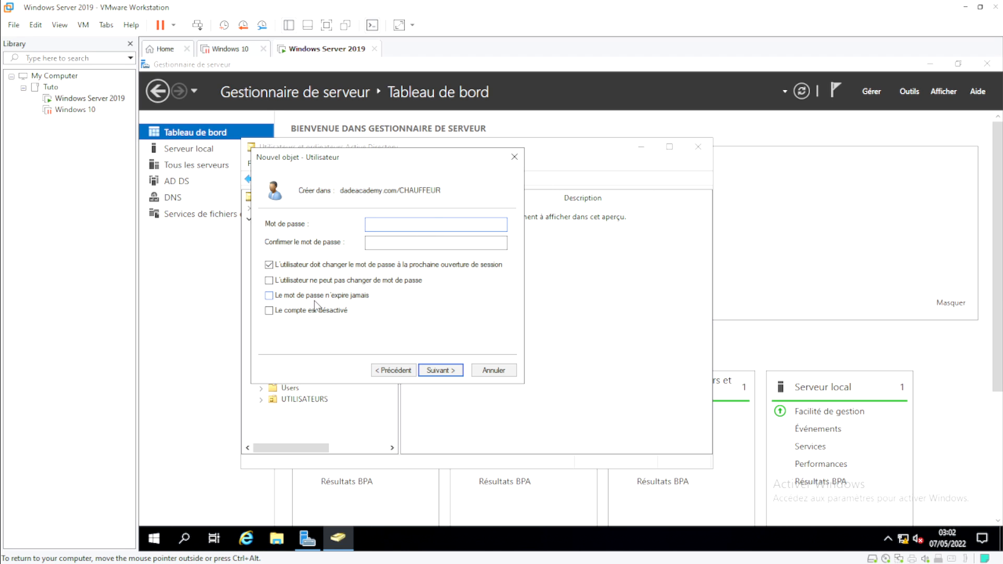
# Step: Set the user's password to never expire, enter the password, and finish creating the account
pyautogui.click(305, 280)
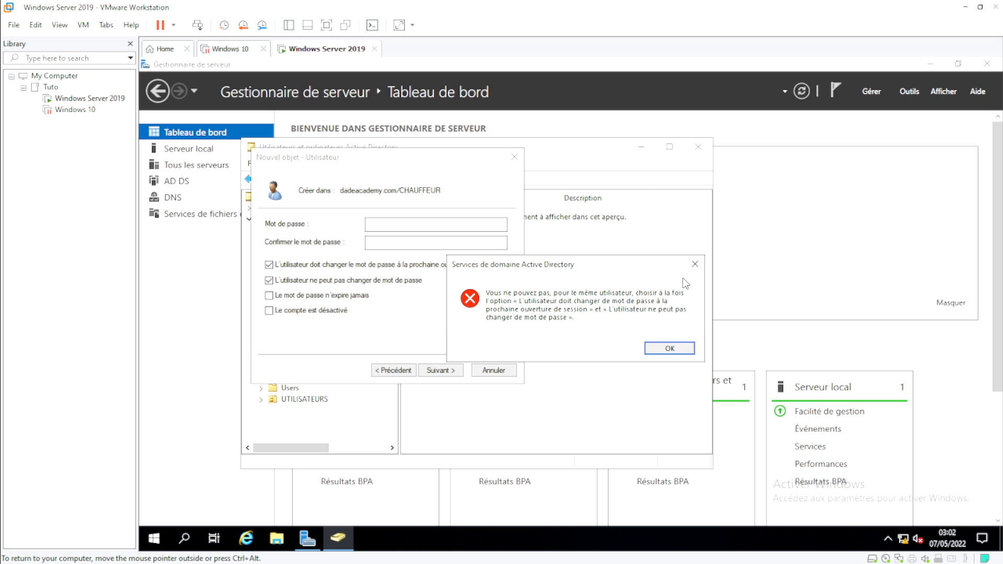
pyautogui.click(670, 348)
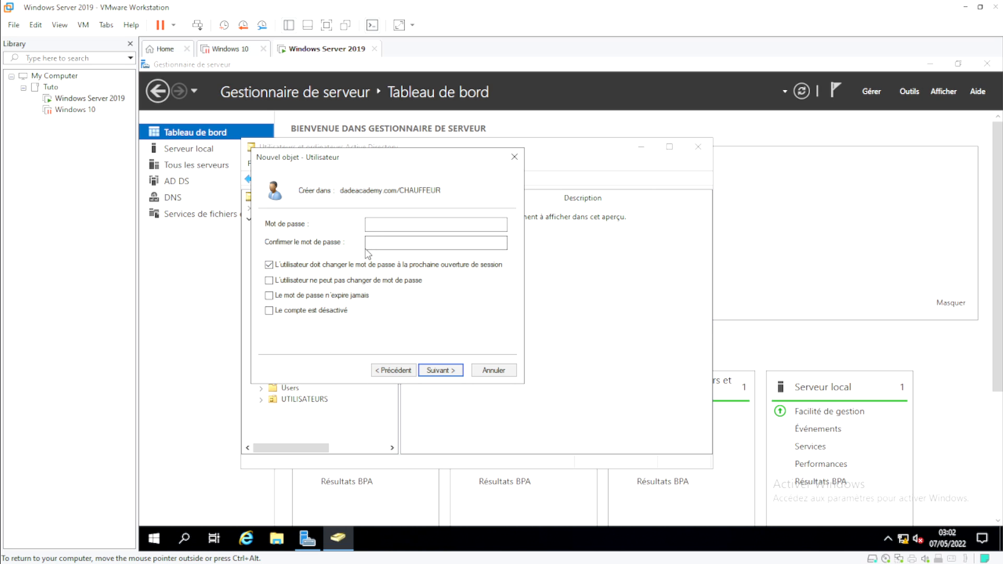
pyautogui.click(299, 296)
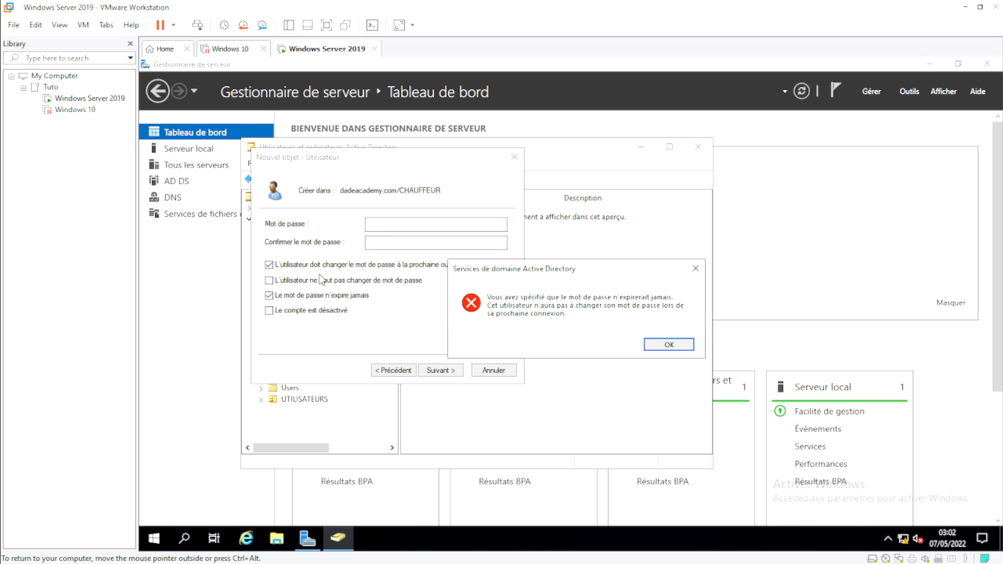
pyautogui.click(669, 345)
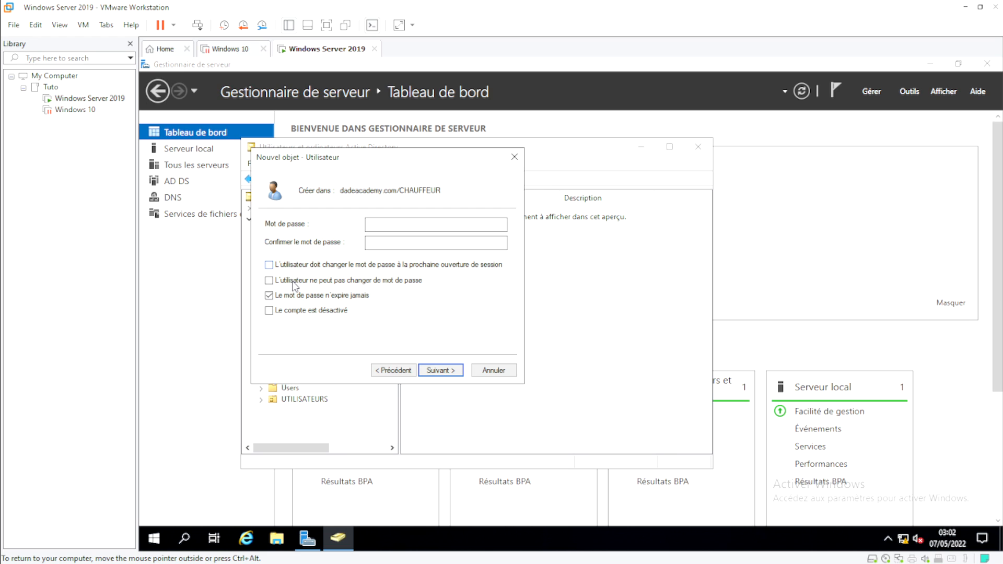
pyautogui.click(428, 227)
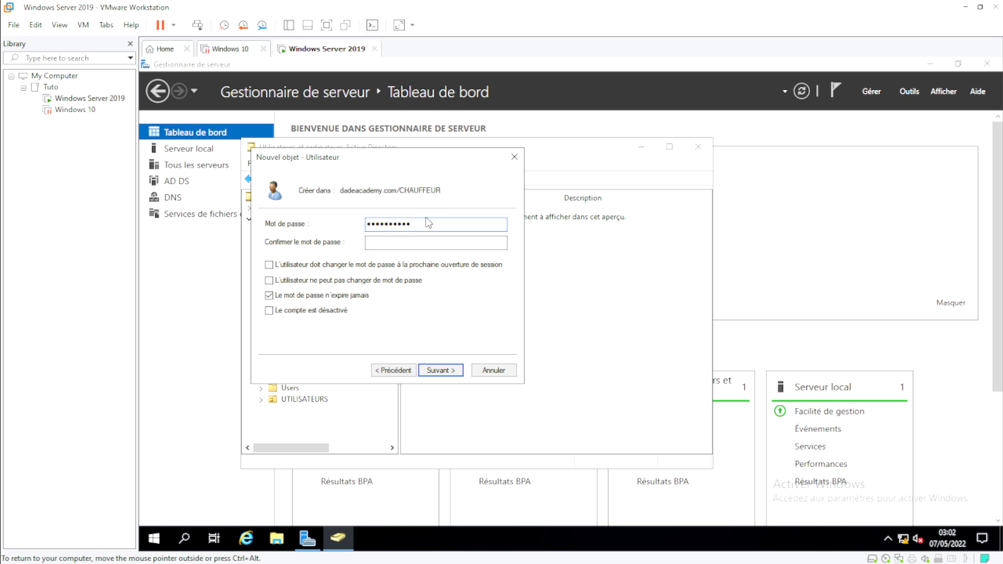
pyautogui.write('A')
pyautogui.click(441, 370)
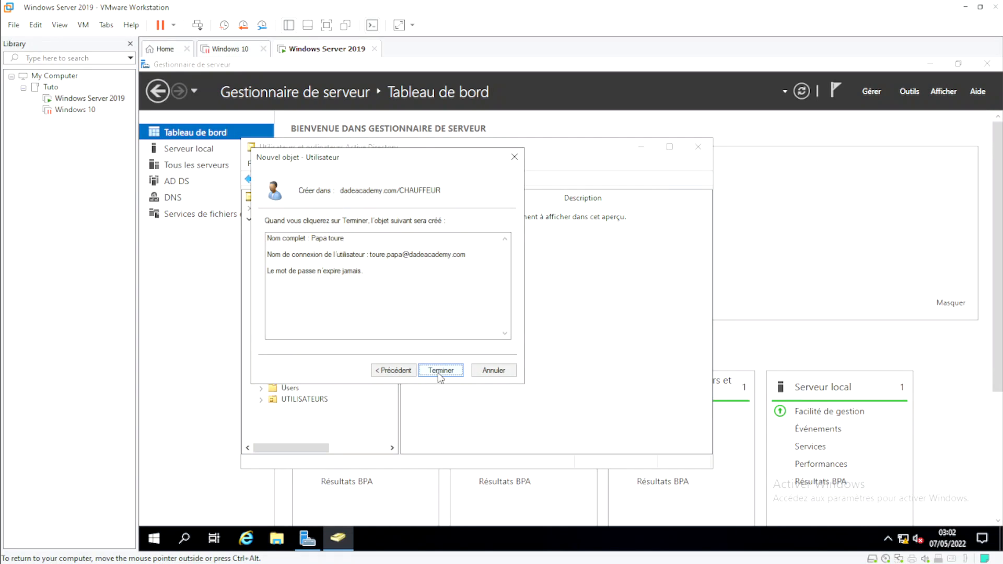
pyautogui.click(440, 370)
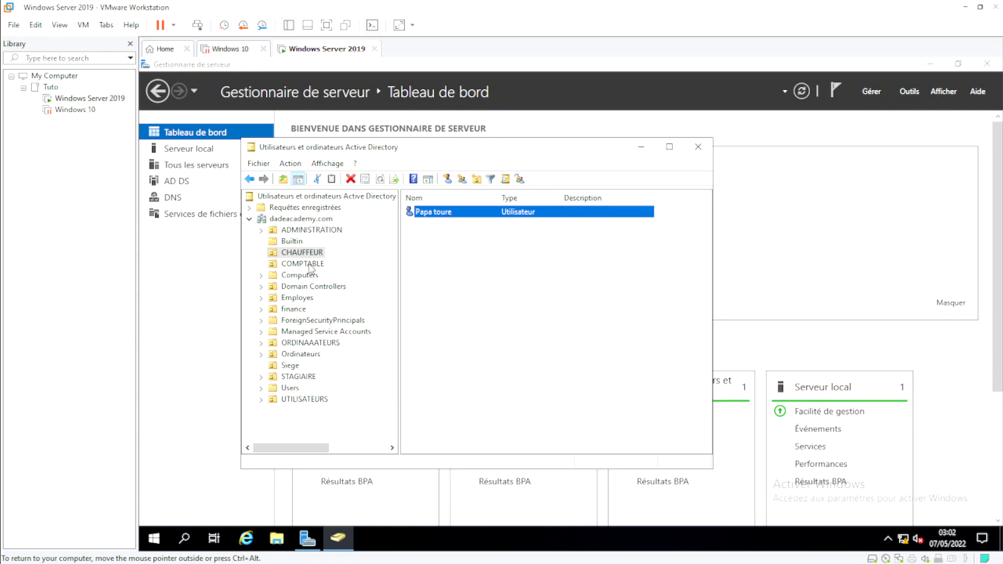
# Step: Add the new CHAUFFEUR user to the Informaticien group by searching 'inf', then apply
pyautogui.doubleClick(434, 217)
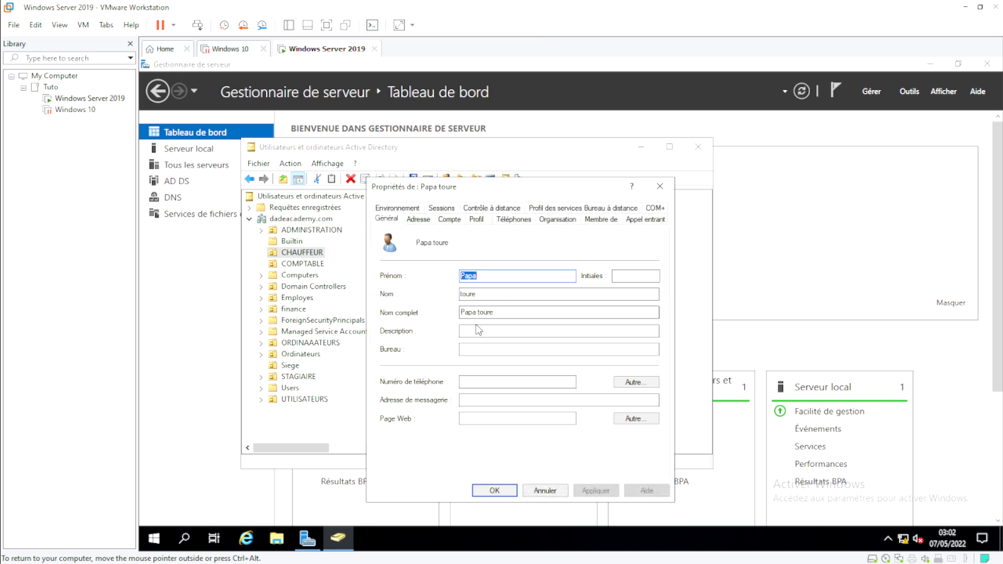
pyautogui.click(604, 221)
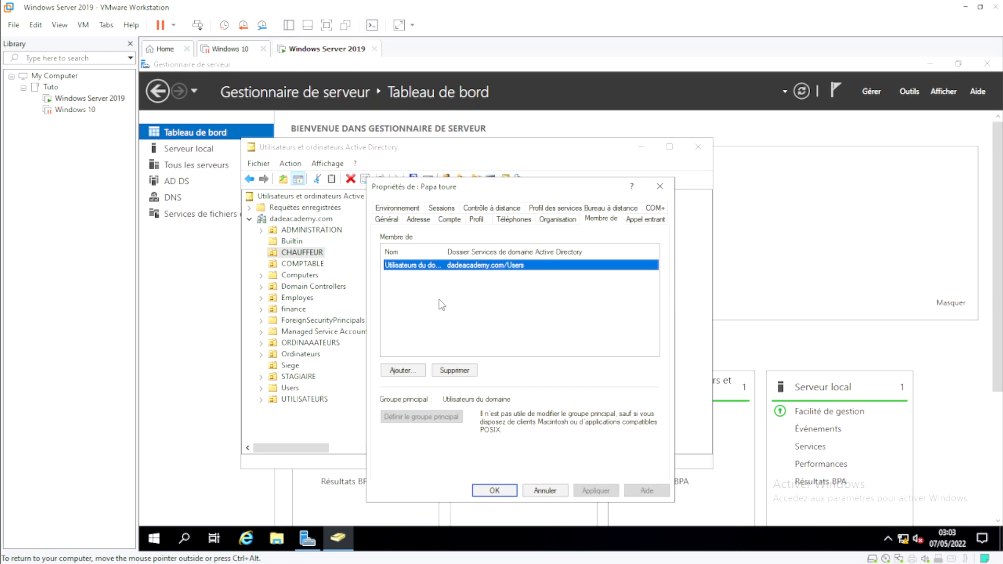
pyautogui.click(403, 371)
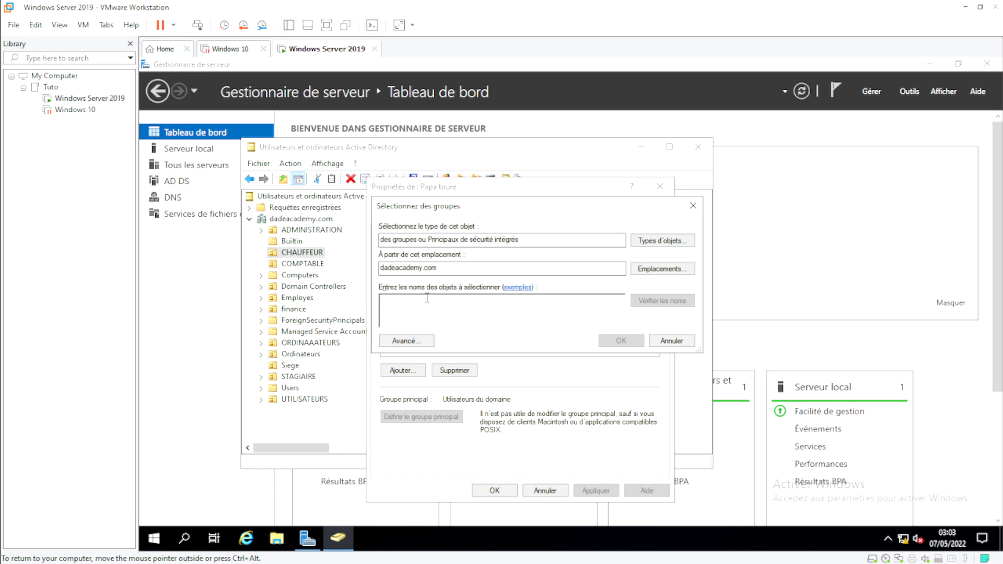
pyautogui.write('inf')
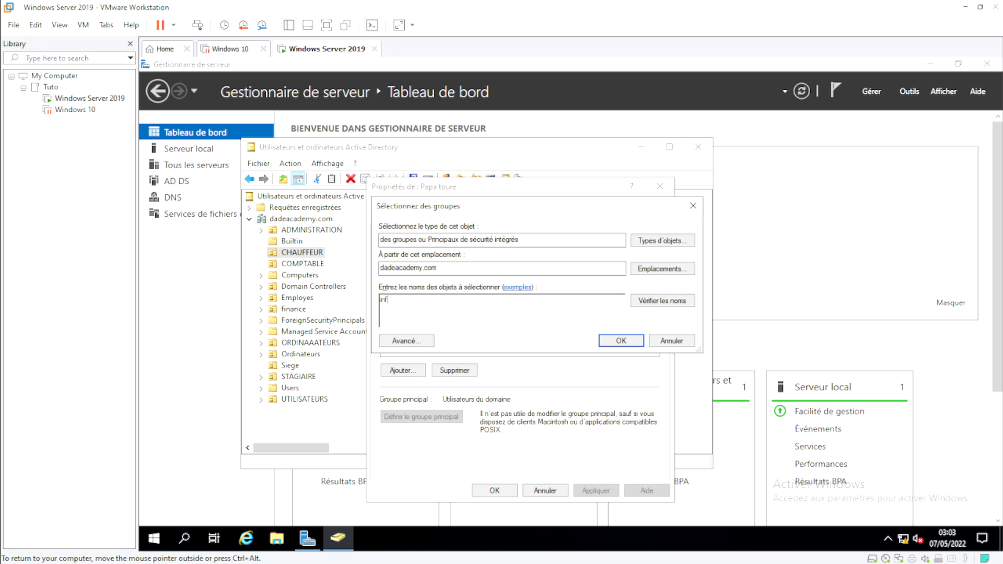
pyautogui.click(663, 301)
pyautogui.click(621, 341)
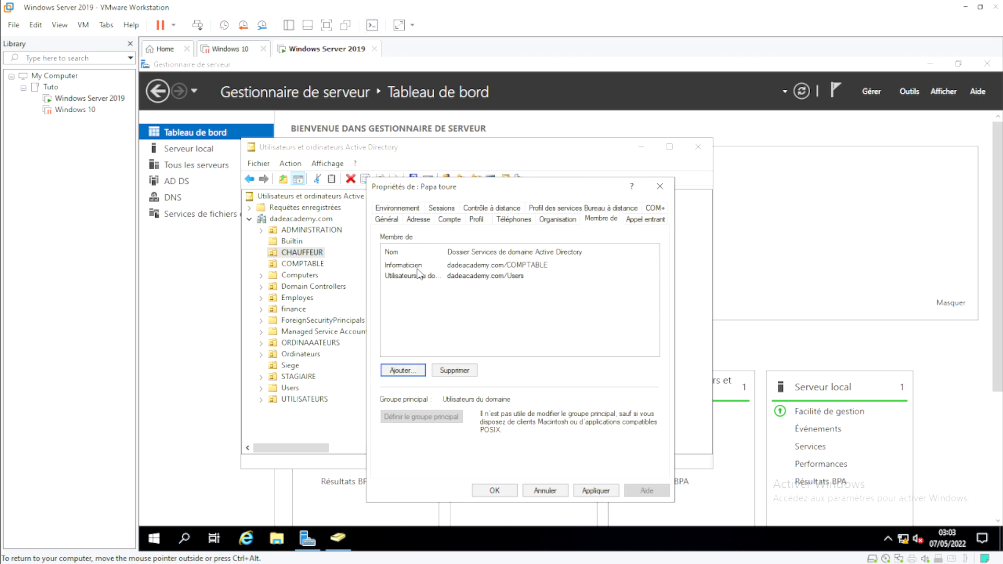
pyautogui.click(588, 491)
pyautogui.click(504, 491)
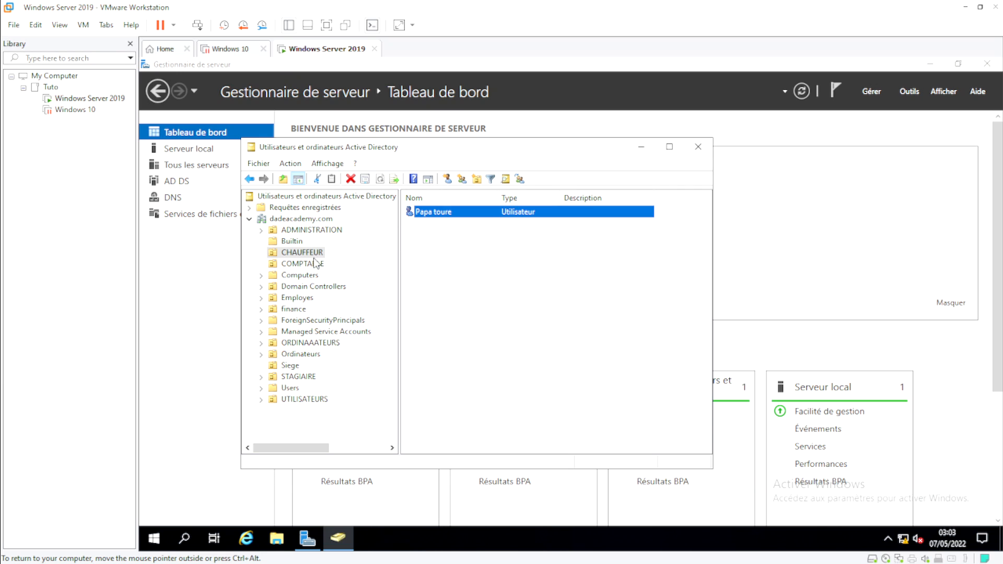
# Step: Verify Informaticien's member list shows both the COMPTABLE and CHAUFFEUR users
pyautogui.click(303, 264)
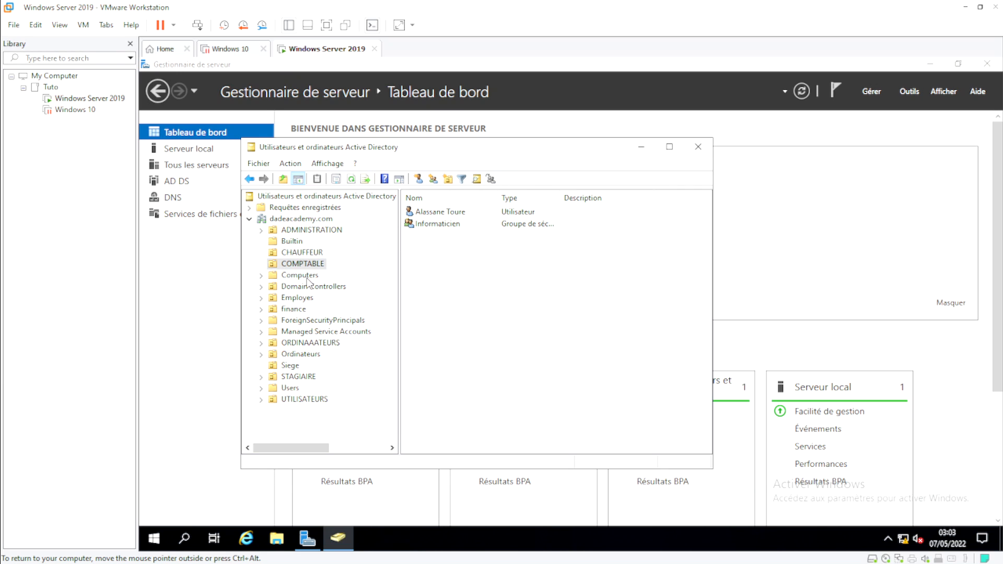
pyautogui.doubleClick(441, 225)
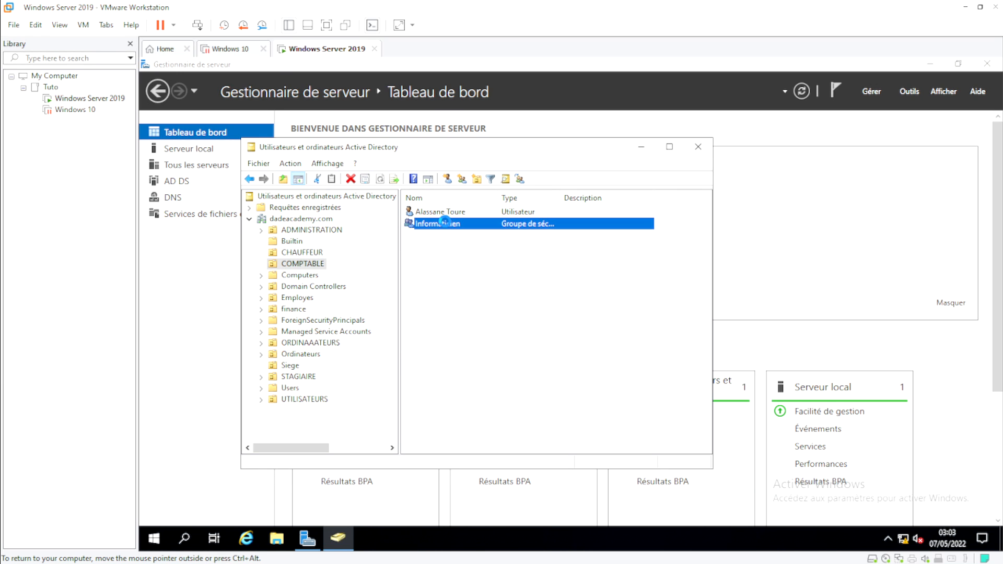
pyautogui.click(419, 208)
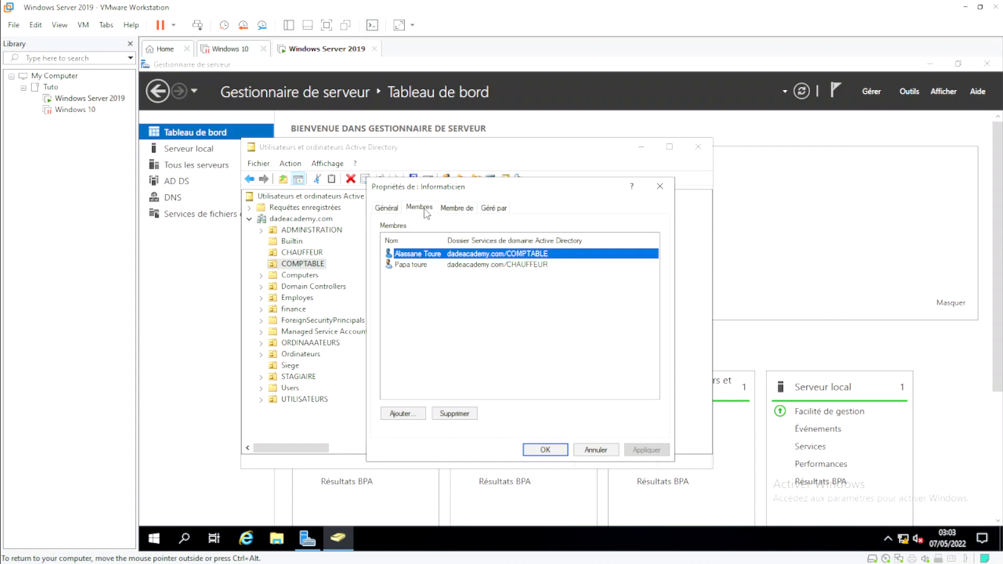
pyautogui.click(417, 266)
pyautogui.click(423, 255)
pyautogui.click(418, 266)
pyautogui.click(419, 255)
pyautogui.click(408, 266)
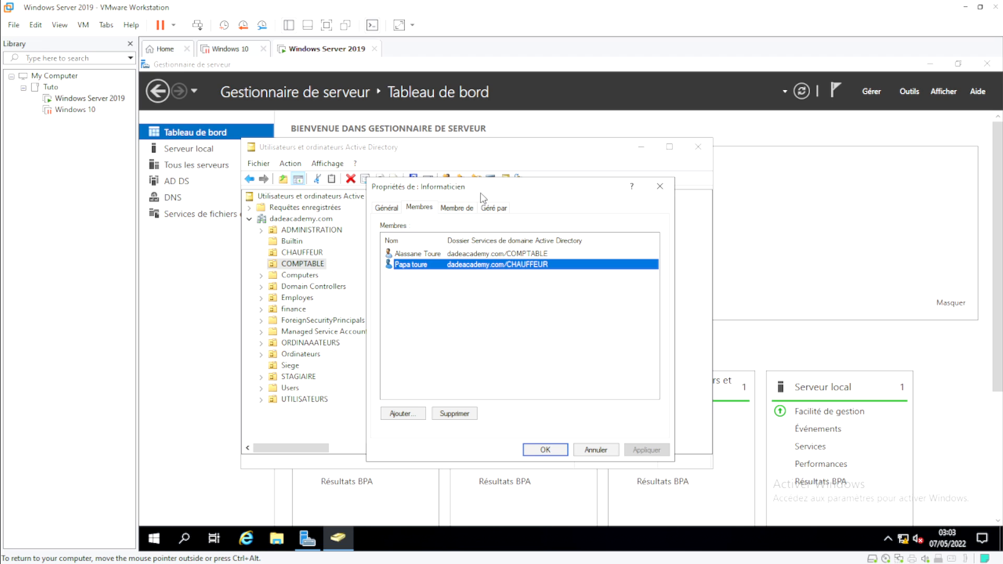
pyautogui.moveTo(485, 197); pyautogui.dragTo(536, 222)
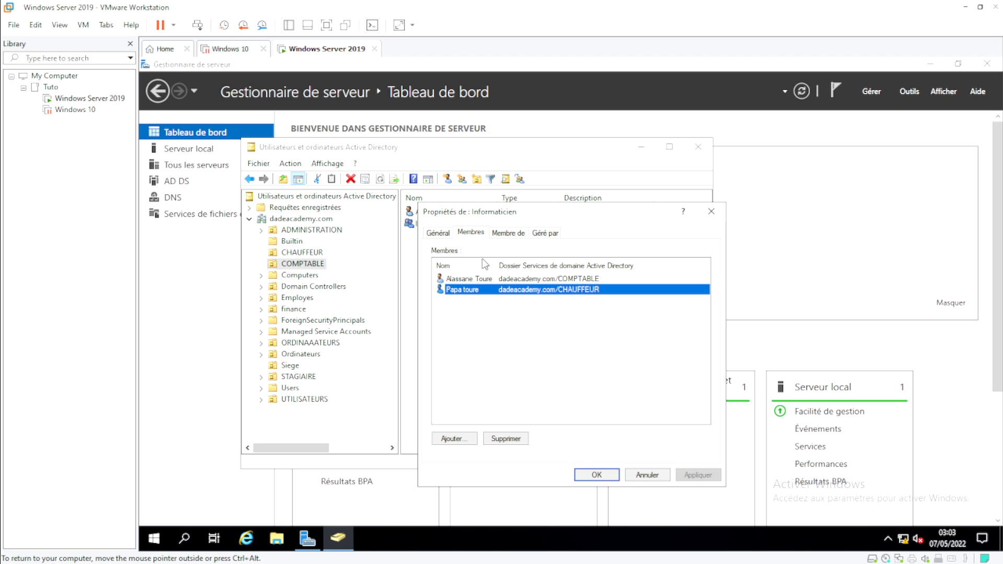
# Step: Close the group properties and the console, returning to Server Manager
pyautogui.click(600, 473)
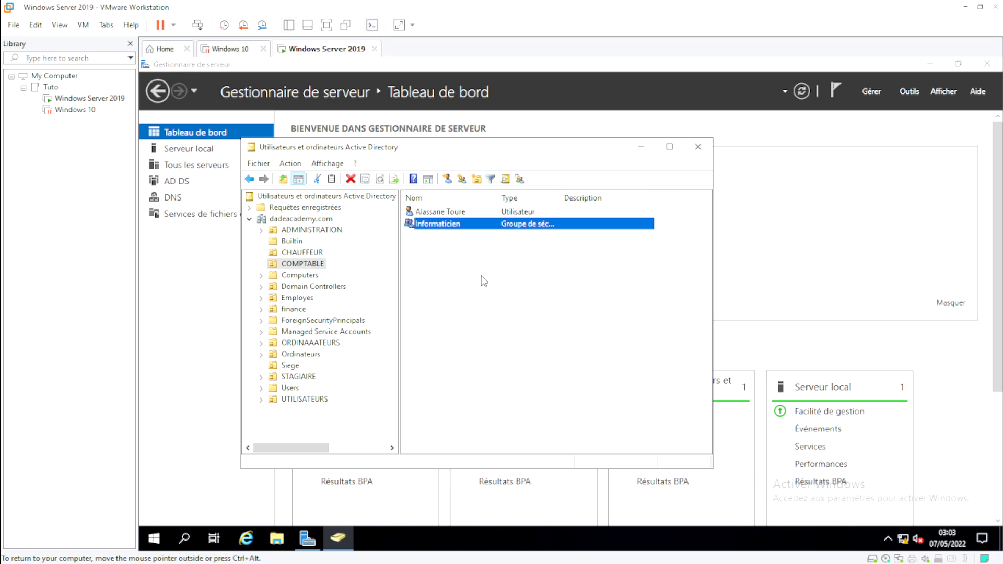
pyautogui.click(699, 149)
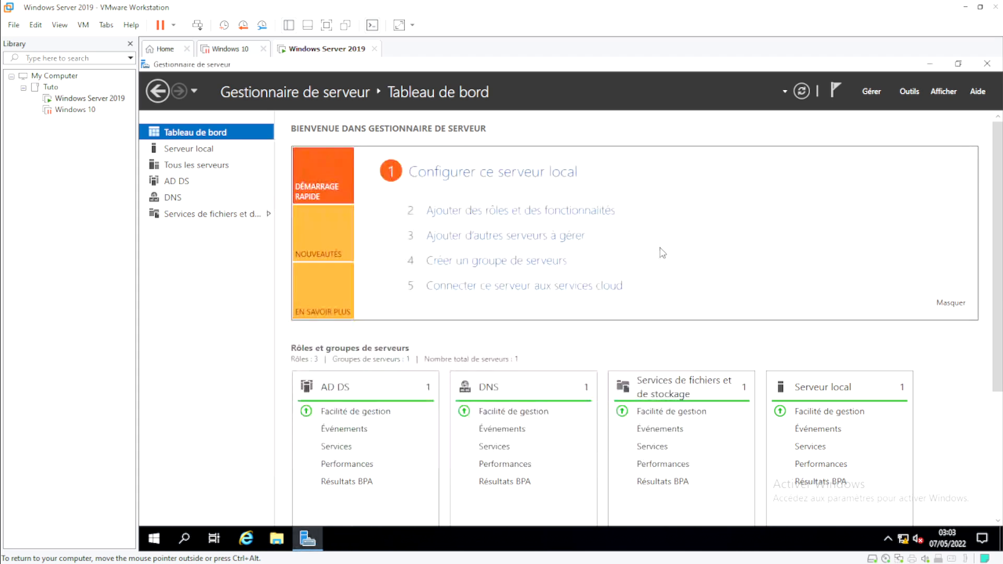
pyautogui.hotkey('ctrl', 'alt')
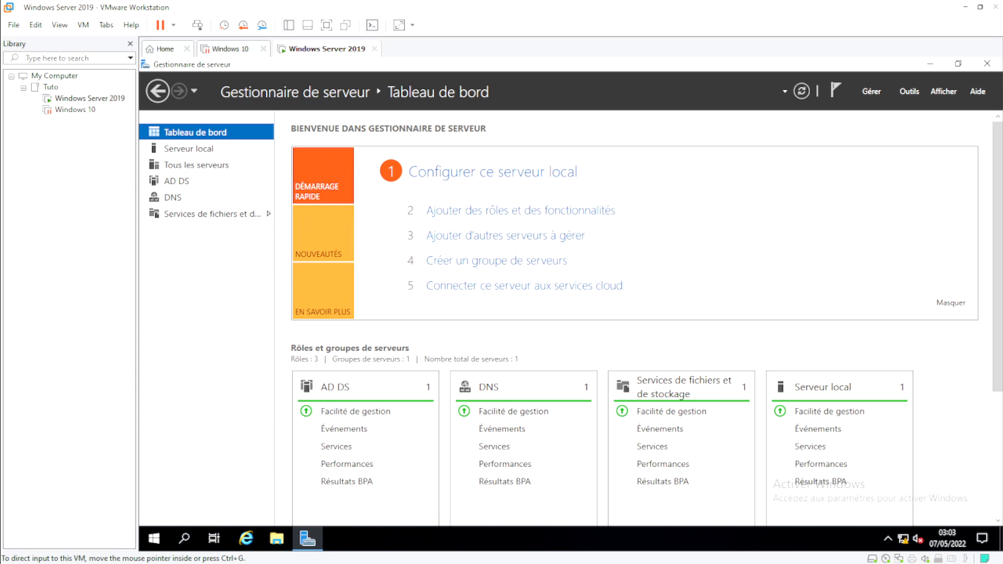